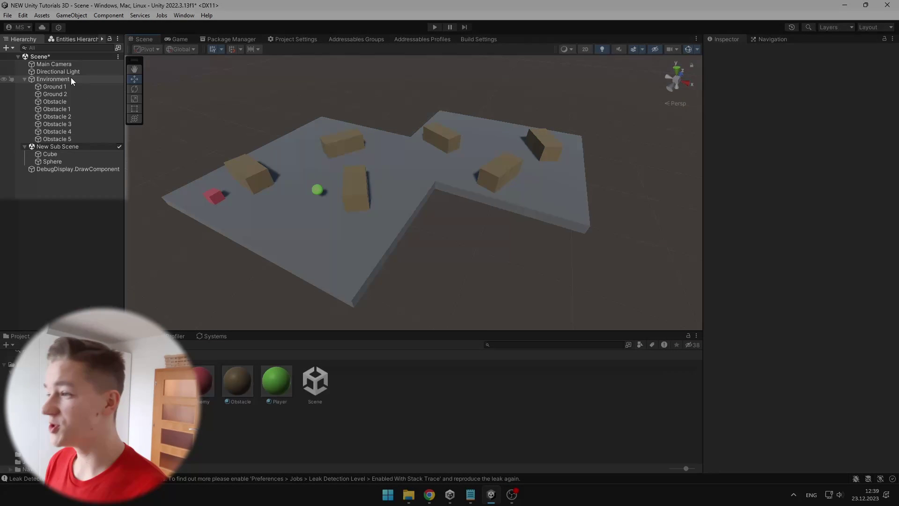
# Check the Environment's NavMeshSurface and an Obstacle's Not Walkable NavMeshModifier before baking
pyautogui.click(71, 79)
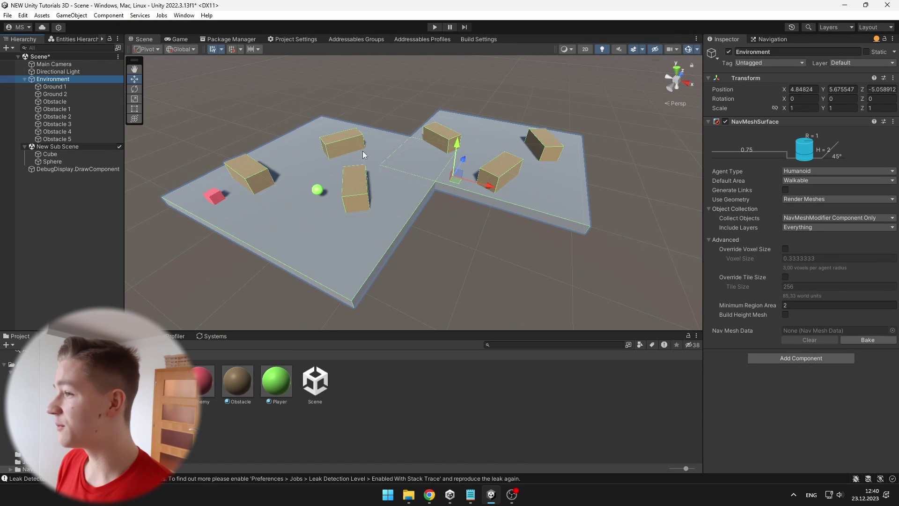
pyautogui.click(94, 102)
pyautogui.scroll(-2, 839, 257)
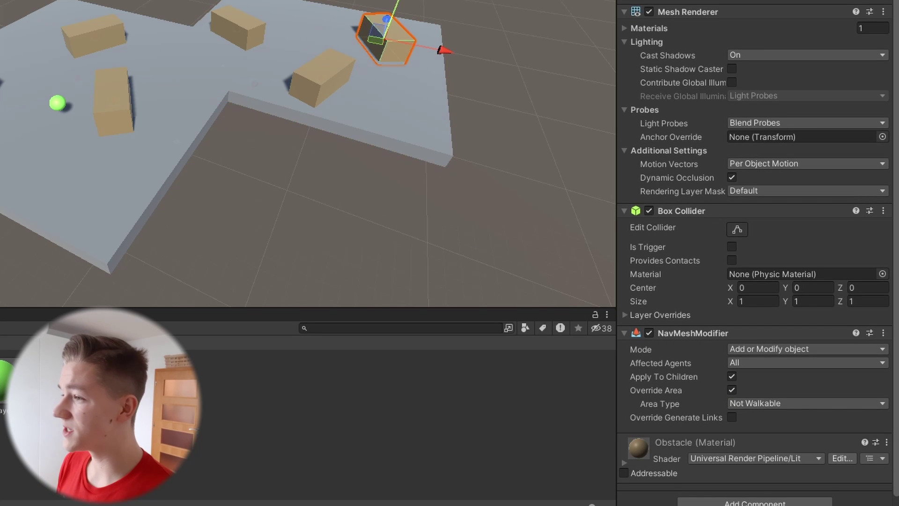
pyautogui.scroll(-1, 728, 352)
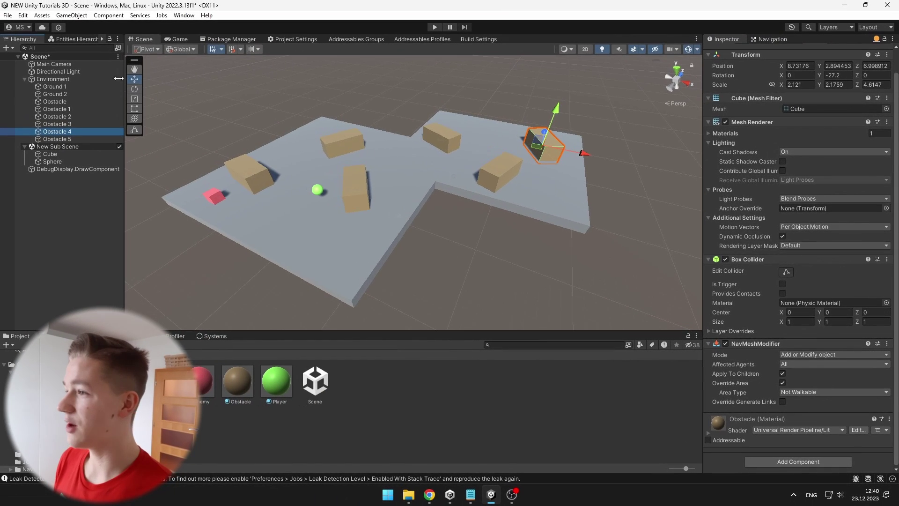
pyautogui.click(69, 81)
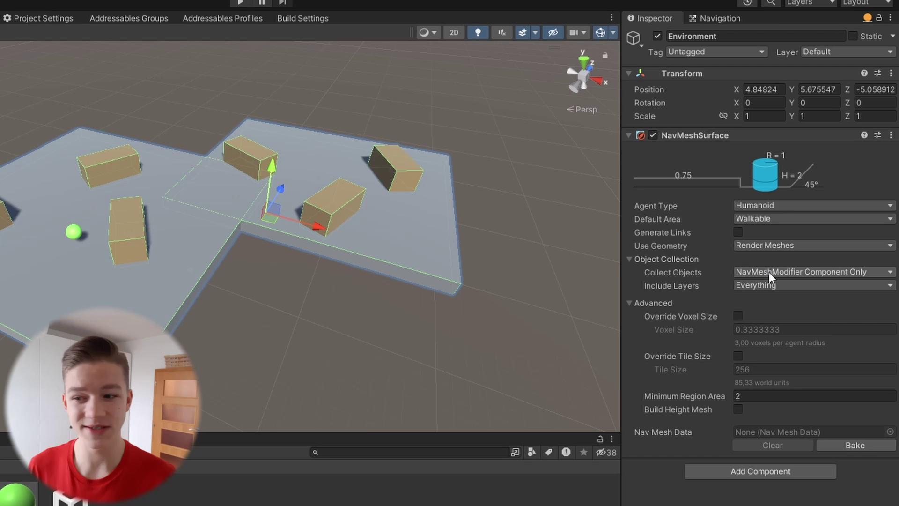
# Bake the level's NavMesh and dock the Navigation window beside the Inspector
pyautogui.click(871, 446)
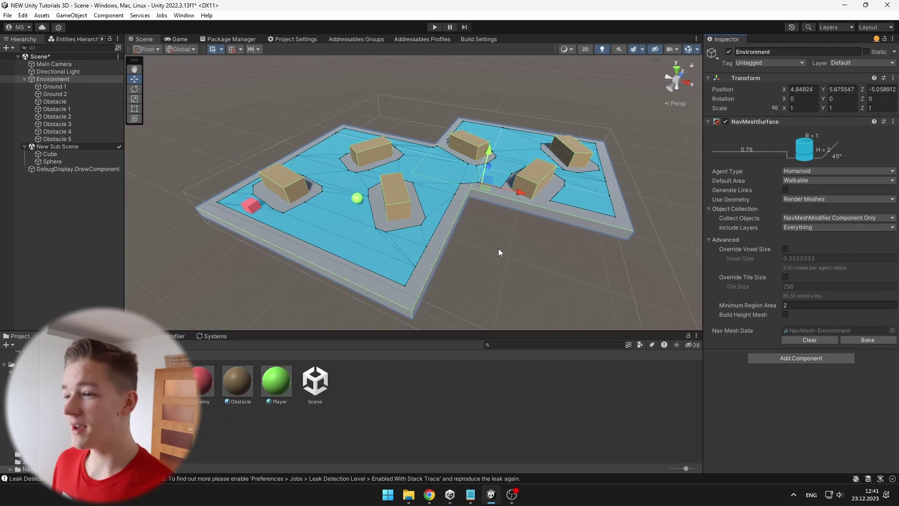
pyautogui.keyDown('alt'); pyautogui.moveTo(510, 258); pyautogui.dragTo(464, 236); pyautogui.keyUp('alt')
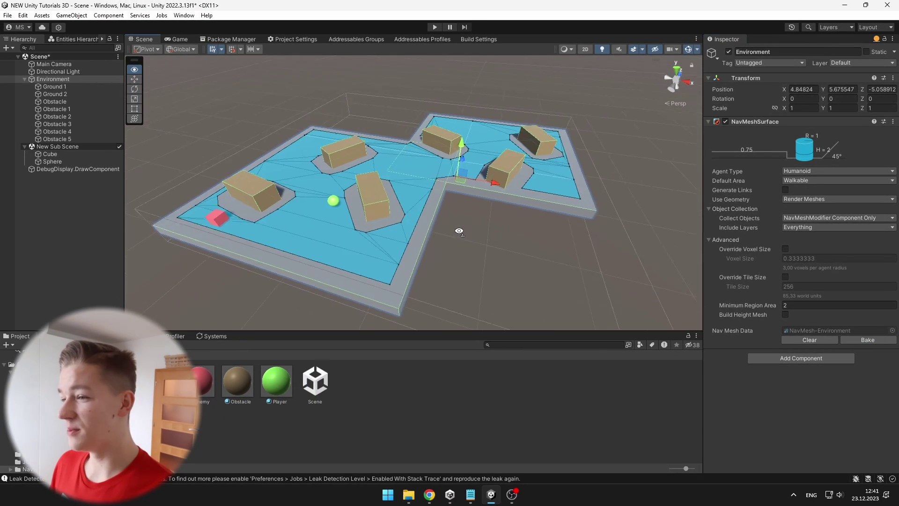
pyautogui.click(185, 15)
pyautogui.moveTo(251, 357)
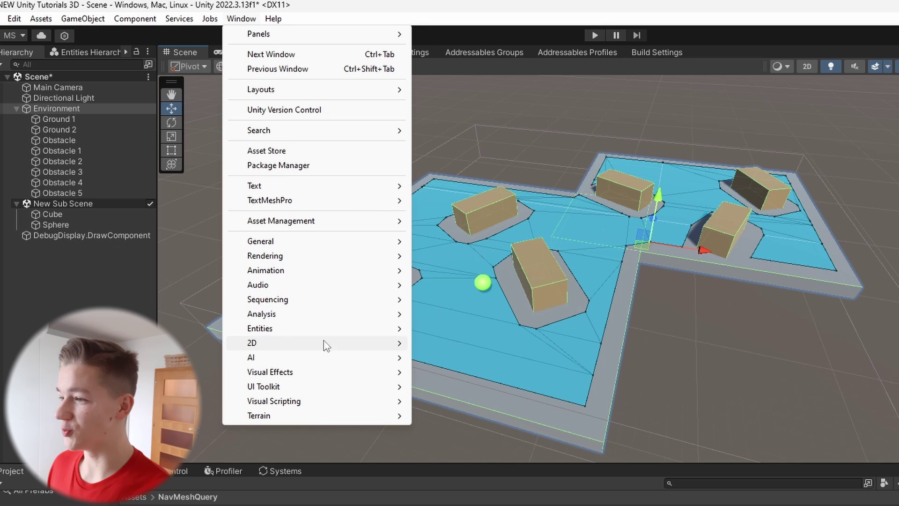
pyautogui.click(478, 358)
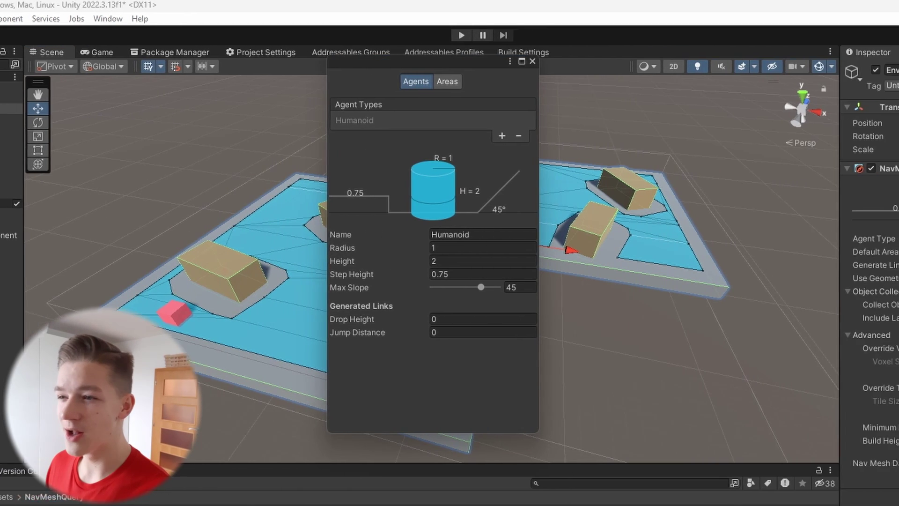
pyautogui.moveTo(562, 61); pyautogui.dragTo(805, 166)
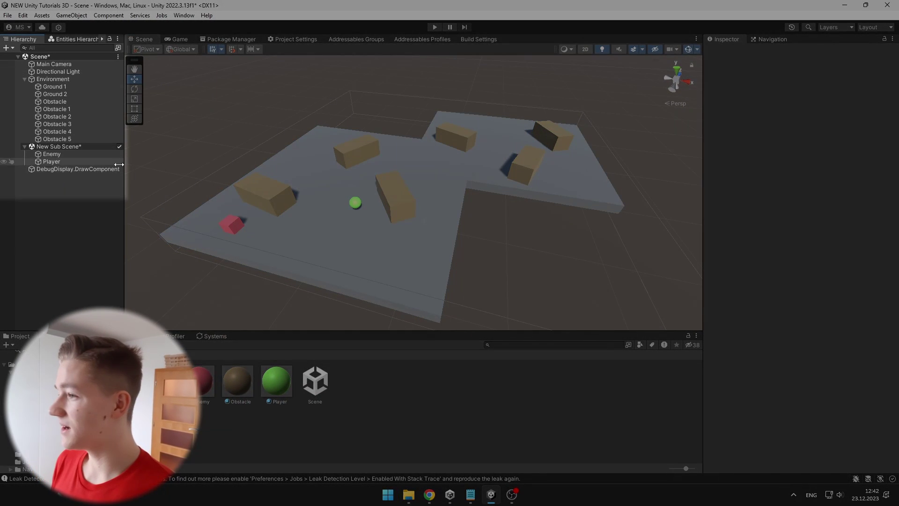
# Select the Enemy and Player objects to review the Humanoid agent type settings
pyautogui.click(69, 154)
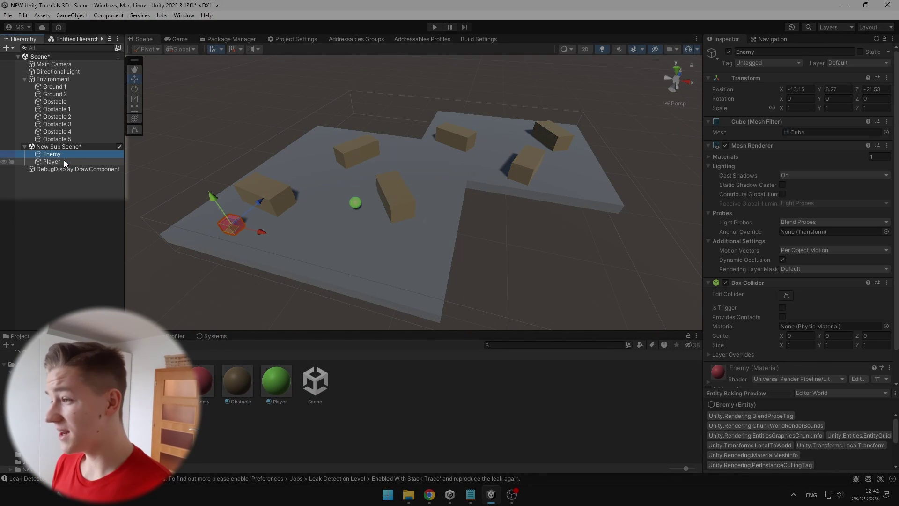
pyautogui.click(63, 161)
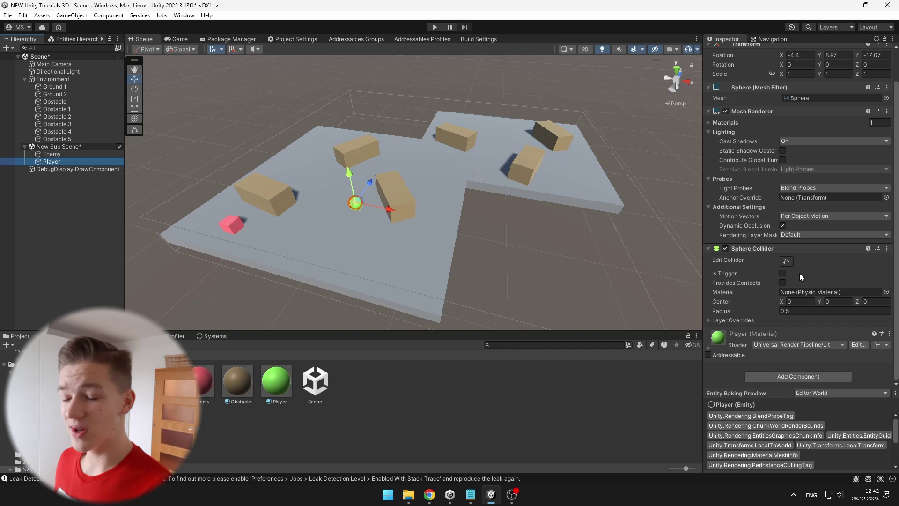
pyautogui.click(87, 155)
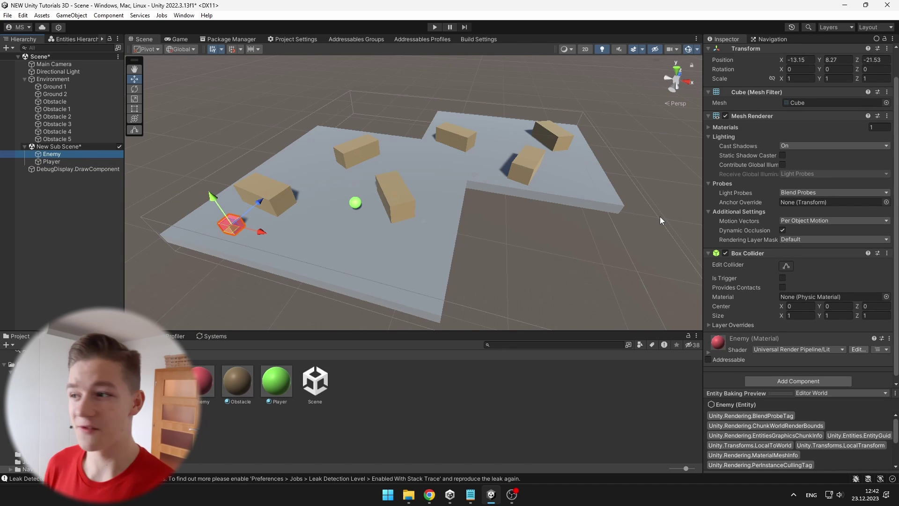
# Review the AI Navigation, Burst, Collections, Entities, Entities Graphics and Mathematics packages
pyautogui.click(220, 37)
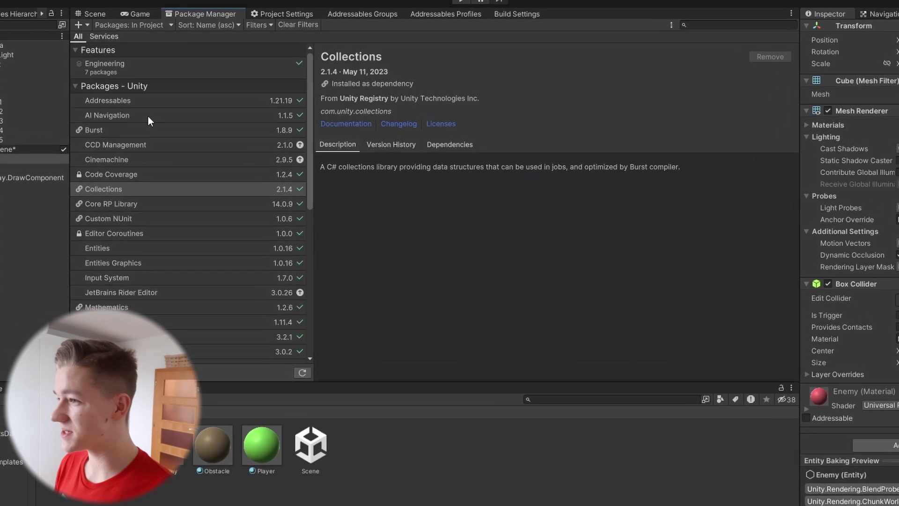
pyautogui.click(148, 116)
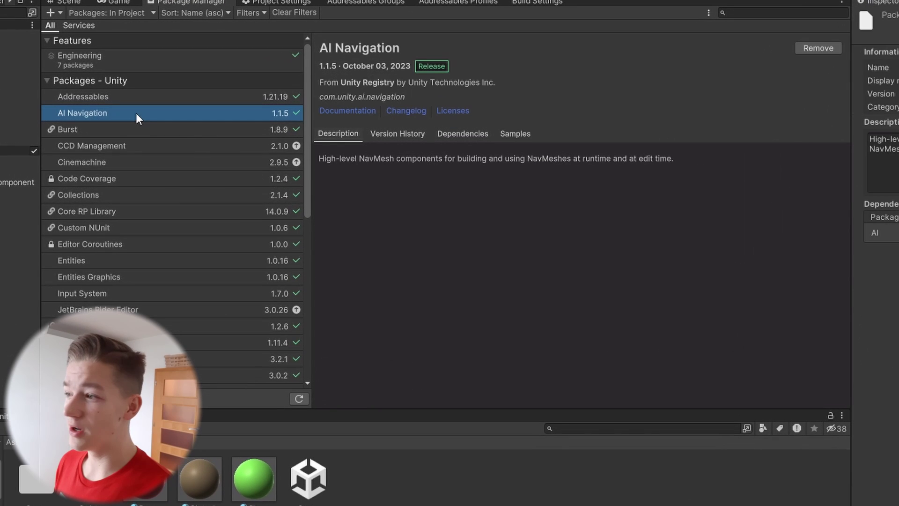
pyautogui.click(120, 131)
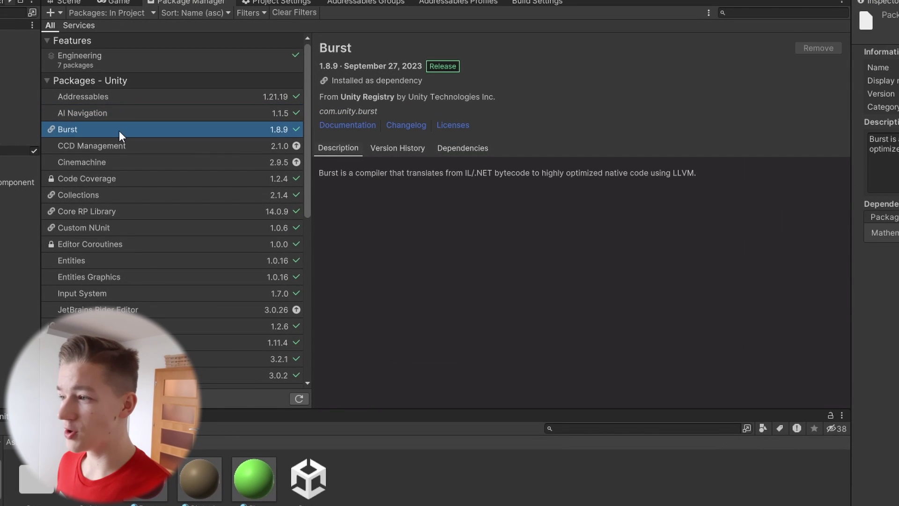
pyautogui.click(102, 195)
pyautogui.click(94, 262)
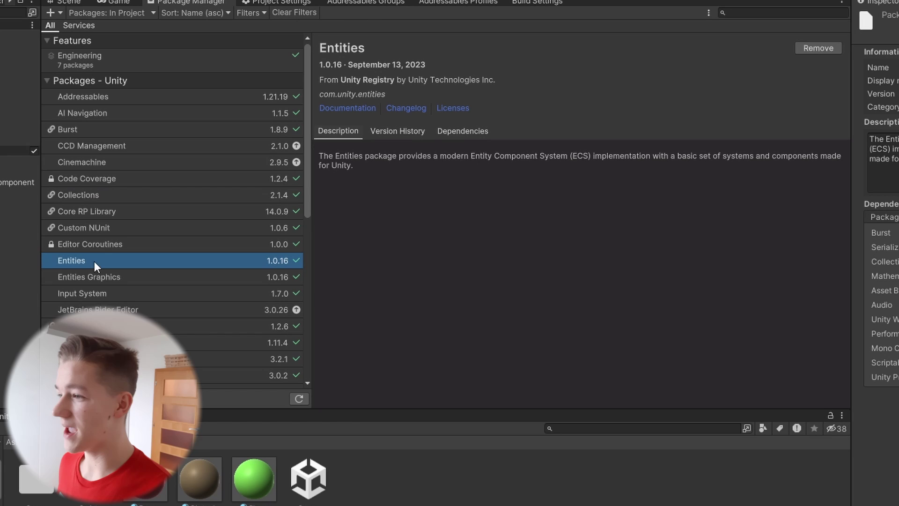
pyautogui.click(89, 277)
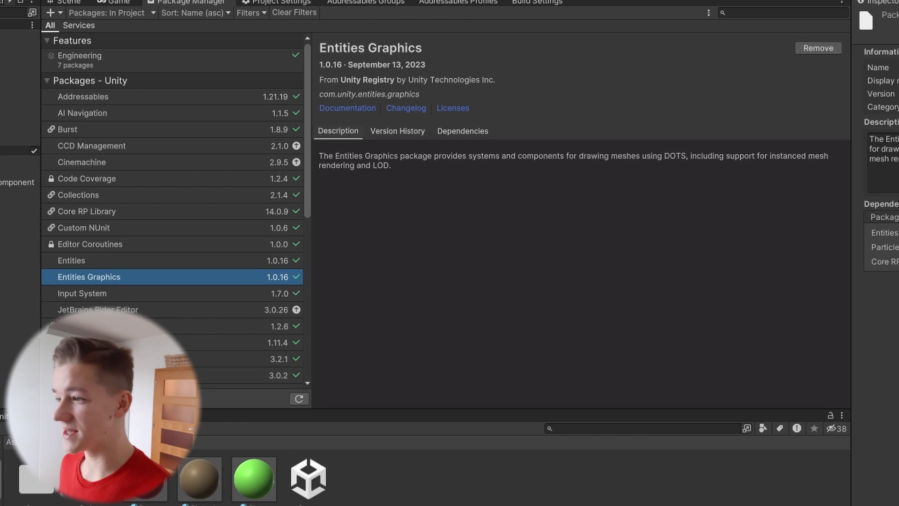
pyautogui.click(102, 326)
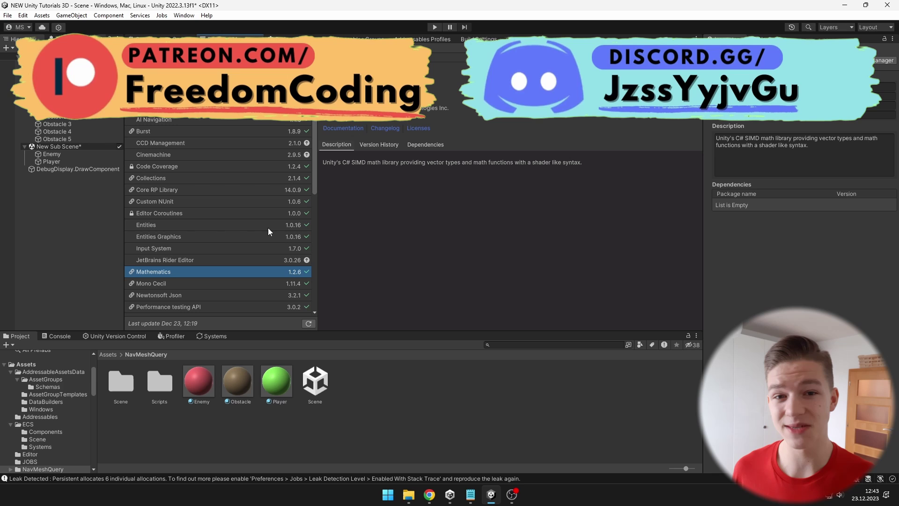
# Open the Assets/NavMeshQuery/Scripts folder, select PathUtils, and leave Unity
pyautogui.doubleClick(165, 399)
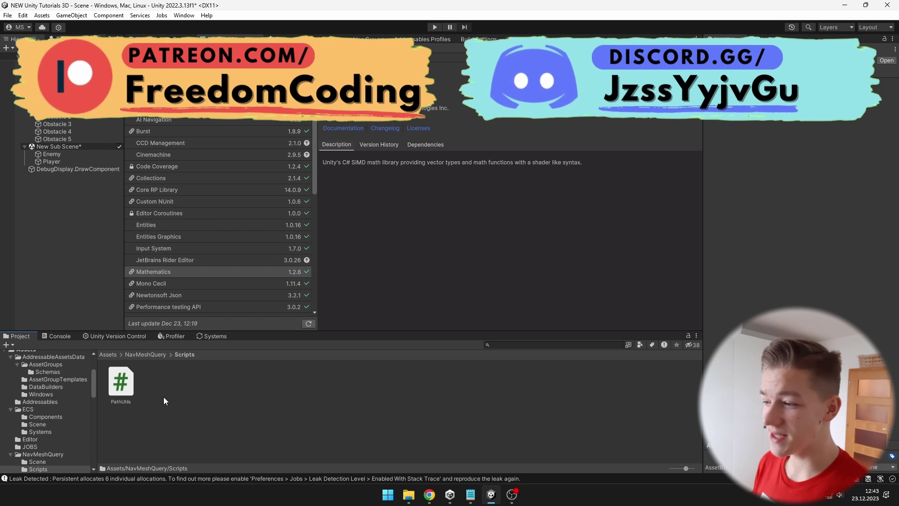
pyautogui.click(112, 385)
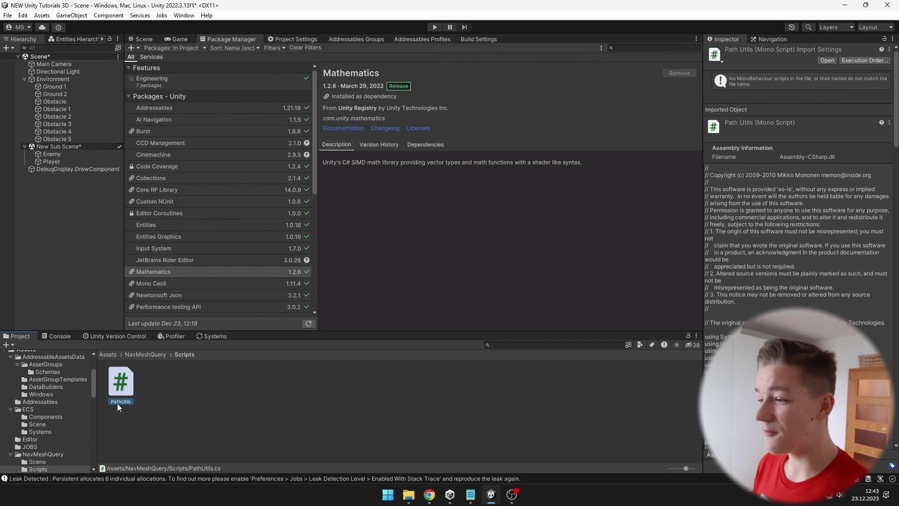
pyautogui.hotkey('alt', 'Tab')
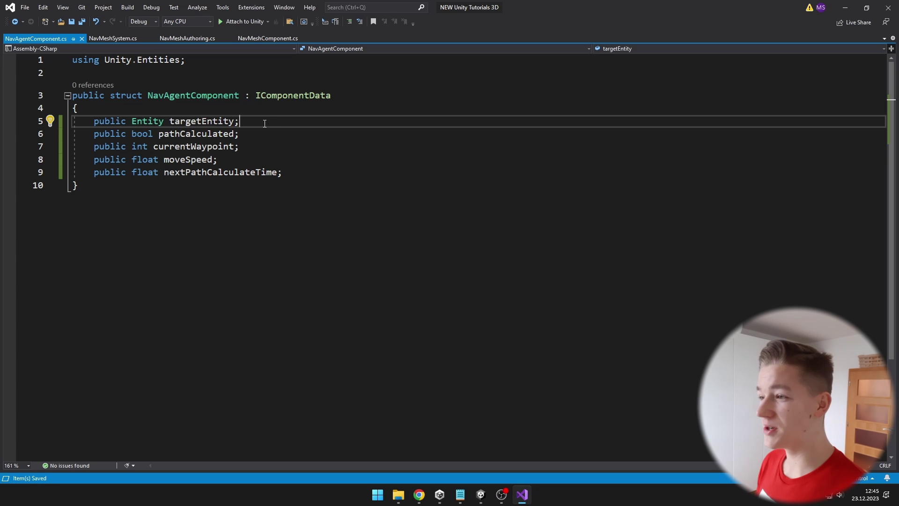
# Highlight NavAgentComponent's targetEntity, currentWaypoint and nextPathCalculateTime fields in turn
pyautogui.moveTo(264, 123); pyautogui.dragTo(168, 121)
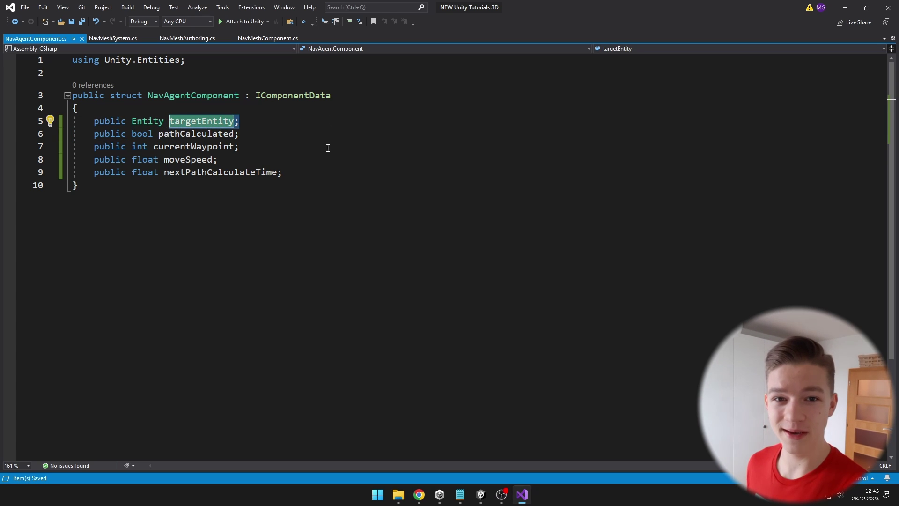
pyautogui.click(267, 124)
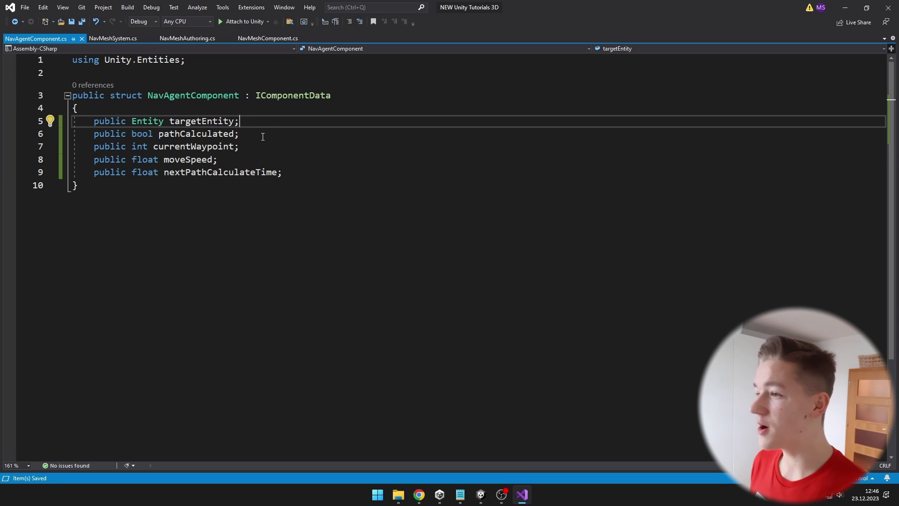
pyautogui.press('Down')
pyautogui.press('Down')
pyautogui.hotkey('ctrl', 'shift', 'Left')
pyautogui.hotkey('ctrl', 'shift', 'Left')
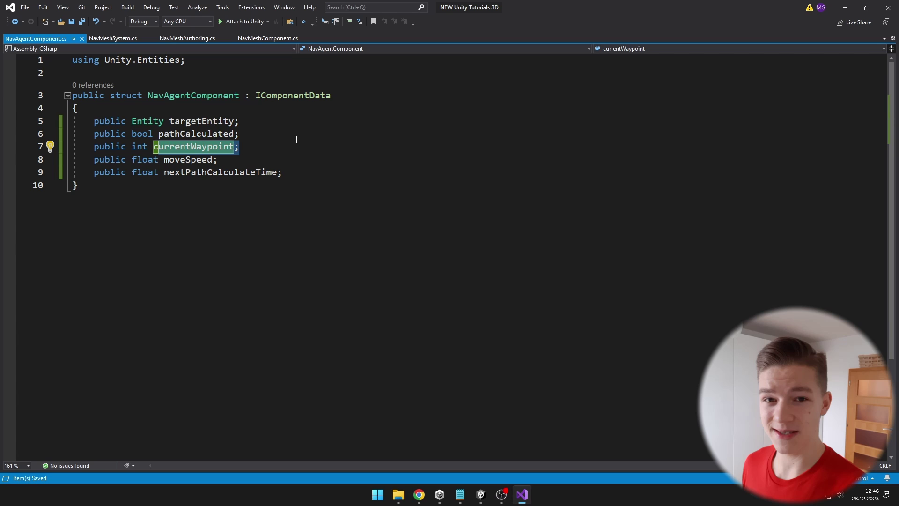
pyautogui.press('Right')
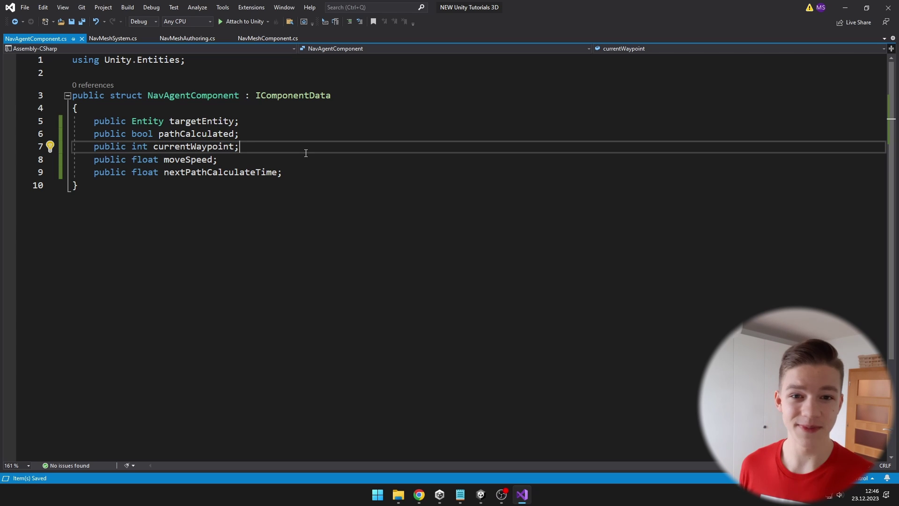
pyautogui.press('Down')
pyautogui.press('Down')
pyautogui.hotkey('shift', 'End')
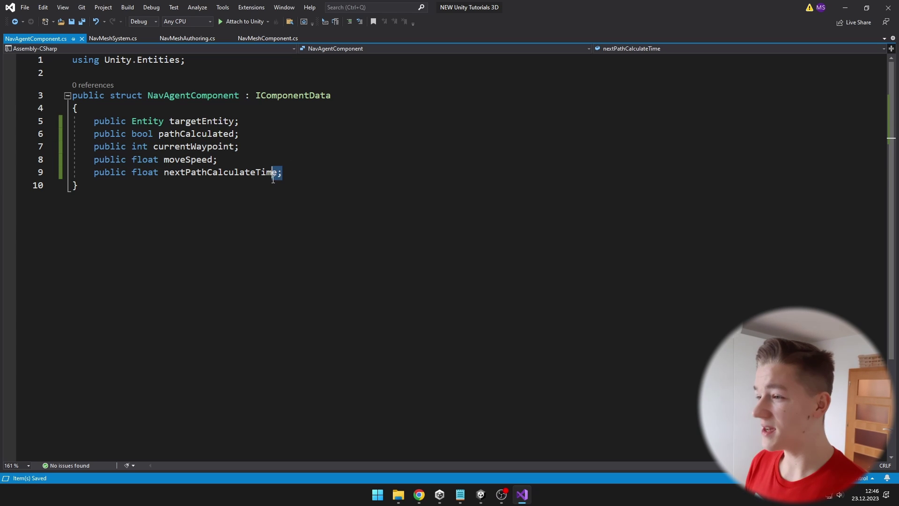
pyautogui.press('Right')
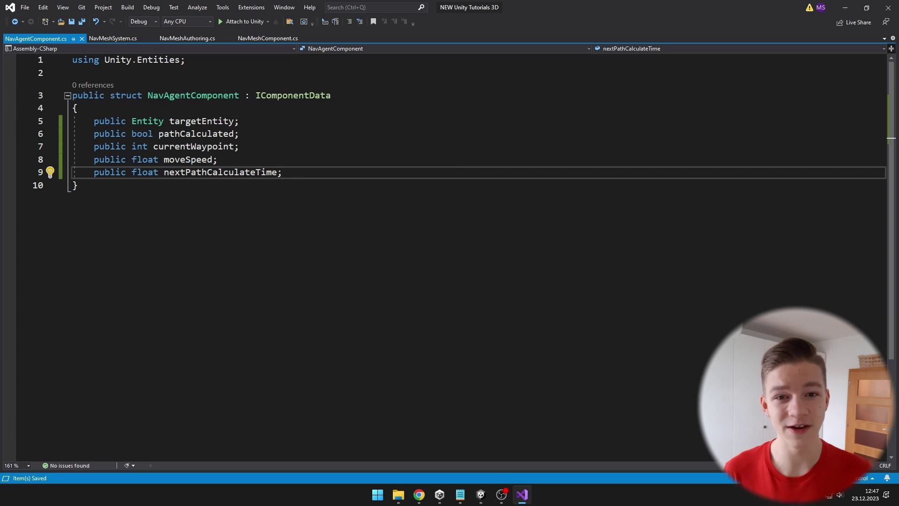
# Start a new struct below NavAgentComponent and open its body
pyautogui.click(289, 217)
pyautogui.press('Return')
pyautogui.press('Return')
pyautogui.write('public struct ')
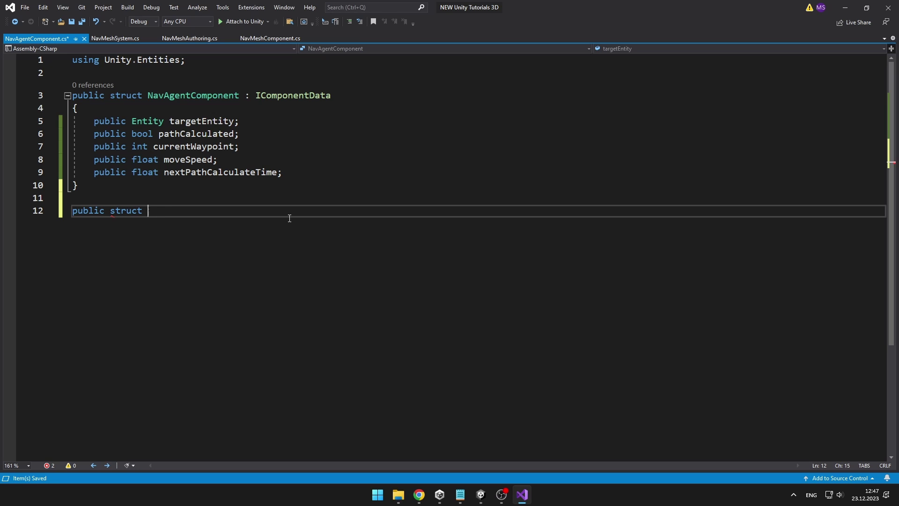
pyautogui.write('WaypointBuffer : IBufferElementData {')
pyautogui.press('Return')
pyautogui.write('public float3 wayPoint')
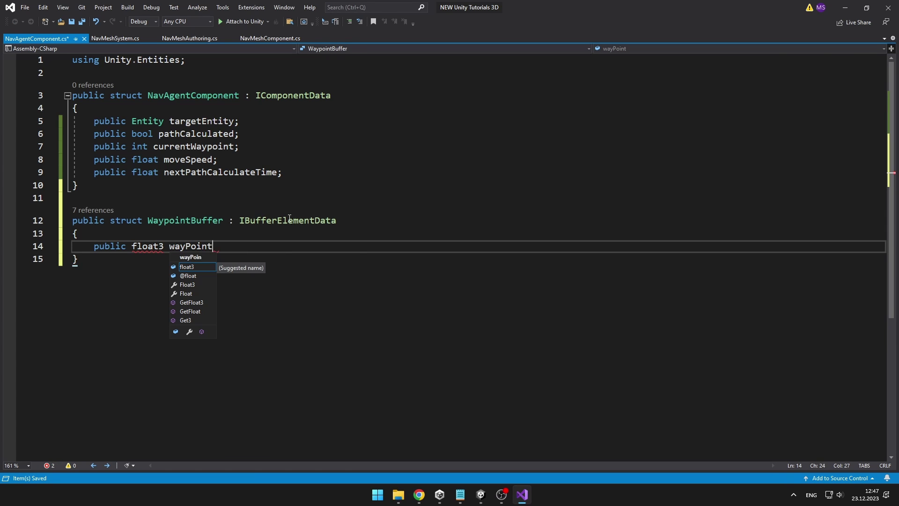
pyautogui.write(';')
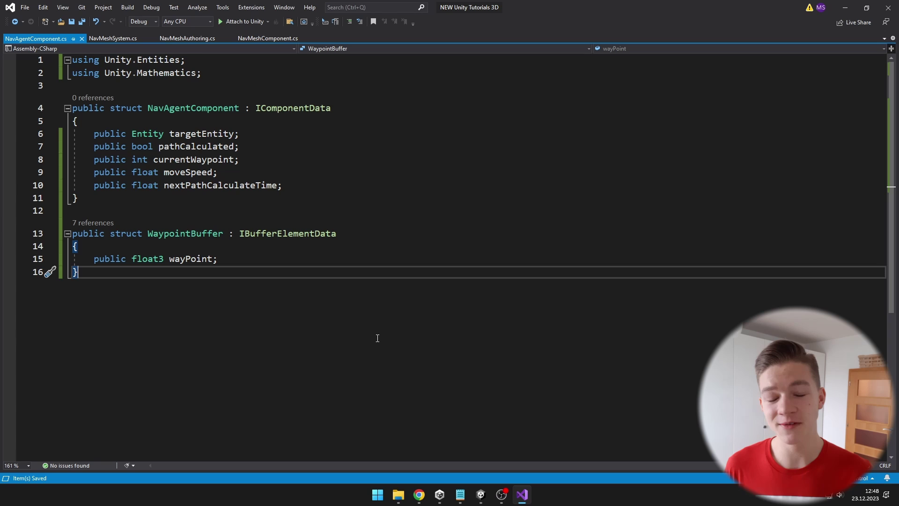
# Highlight the WaypointBuffer name and its IBufferElementData interface
pyautogui.click(222, 233)
pyautogui.doubleClick(221, 232)
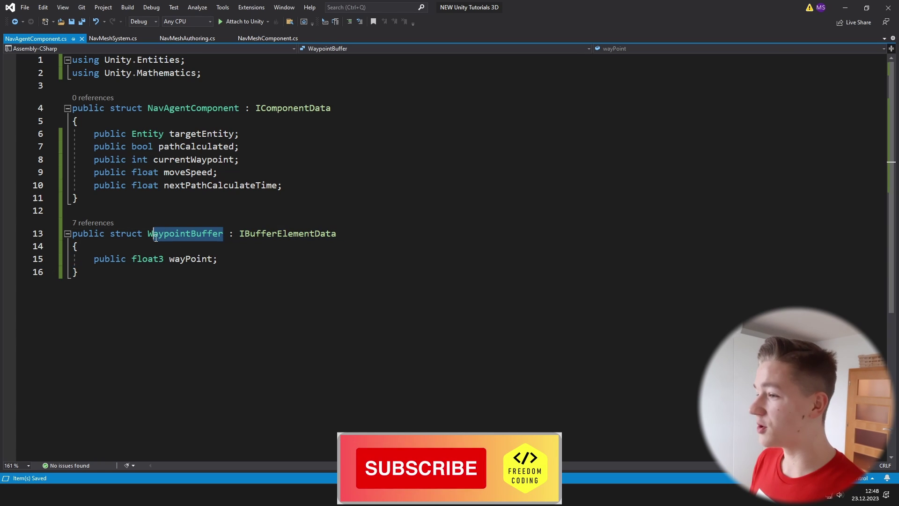
pyautogui.click(121, 236)
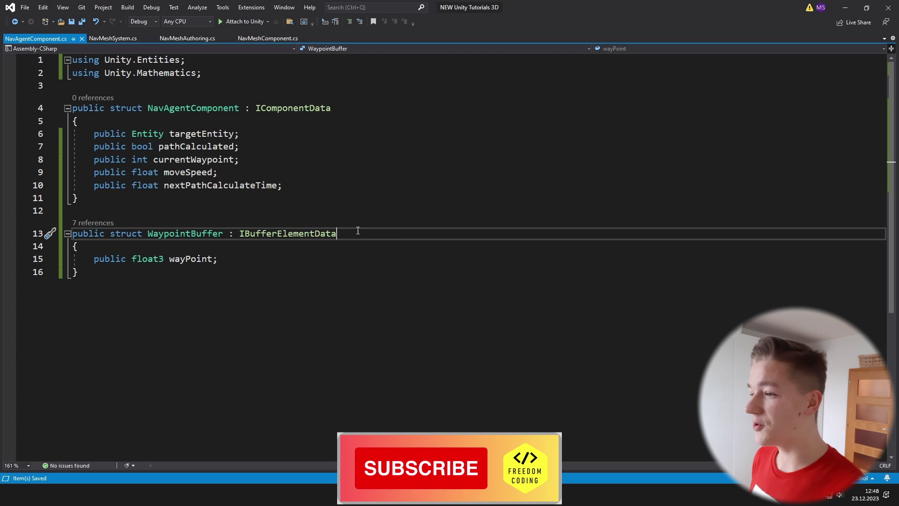
pyautogui.moveTo(359, 234); pyautogui.dragTo(239, 234)
pyautogui.click(242, 259)
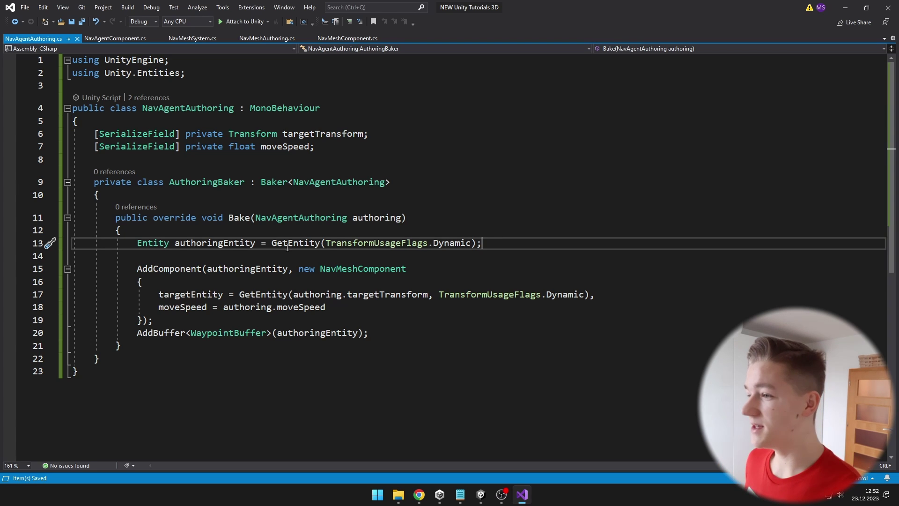
# Review the baker's GetEntity call, targetEntity and moveSpeed assignments, and AddBuffer<WaypointBuffer> line
pyautogui.moveTo(272, 243); pyautogui.dragTo(323, 243)
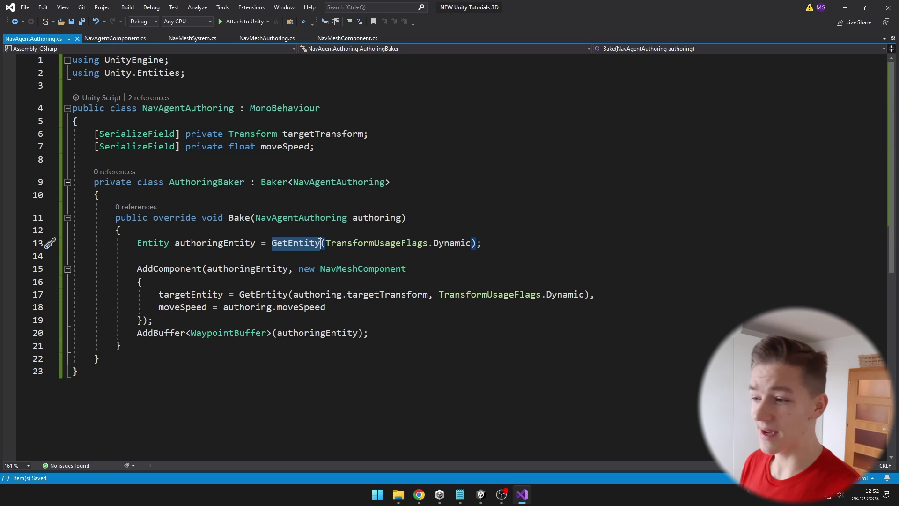
pyautogui.click(484, 243)
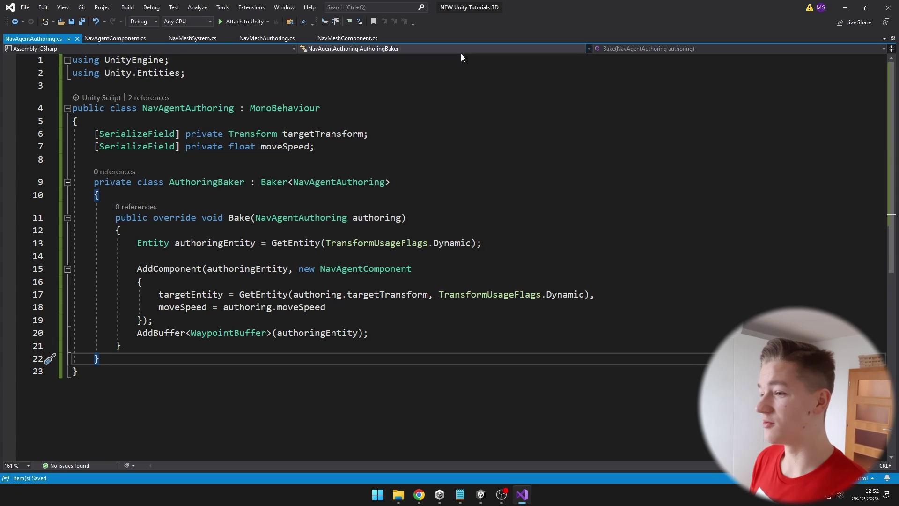
pyautogui.doubleClick(191, 295)
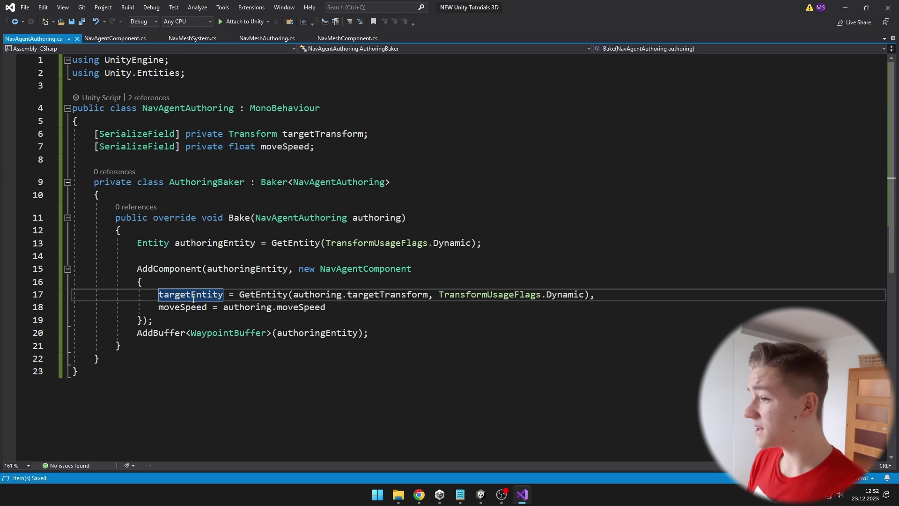
pyautogui.click(191, 307)
pyautogui.doubleClick(191, 307)
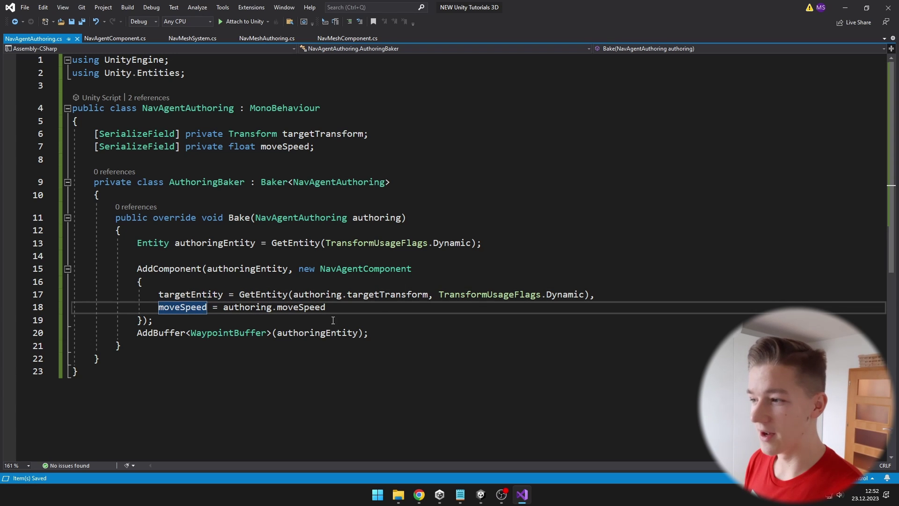
pyautogui.click(191, 294)
pyautogui.doubleClick(191, 294)
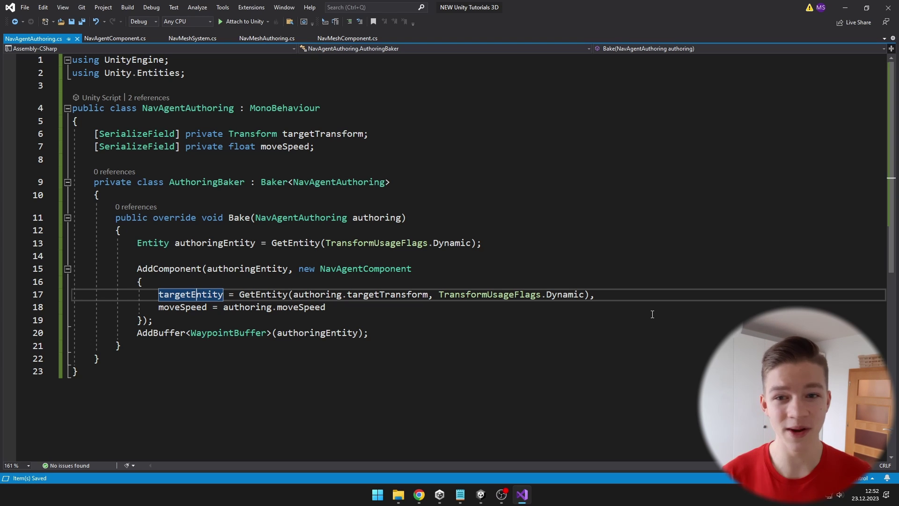
pyautogui.click(501, 295)
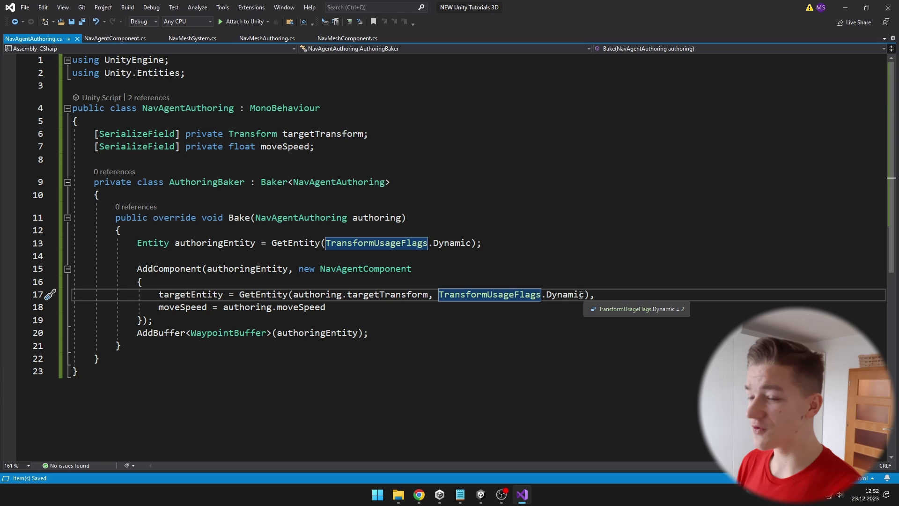
pyautogui.click(377, 336)
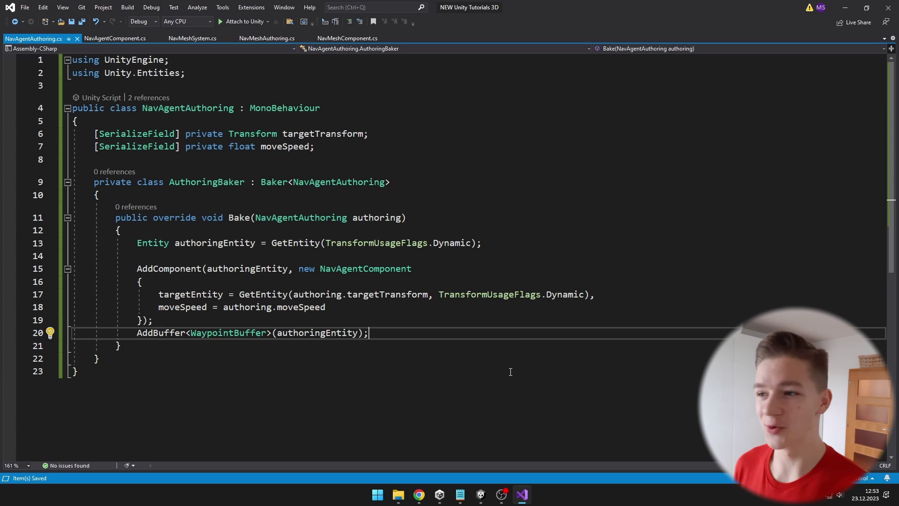
# Set the Enemy's Move Speed to 2 and enter Play mode
pyautogui.hotkey('alt', 'Tab')
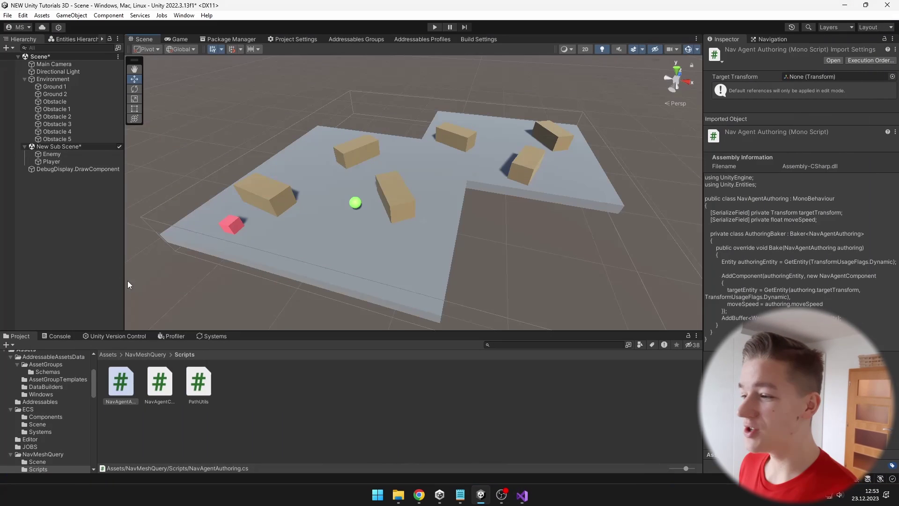
pyautogui.click(64, 154)
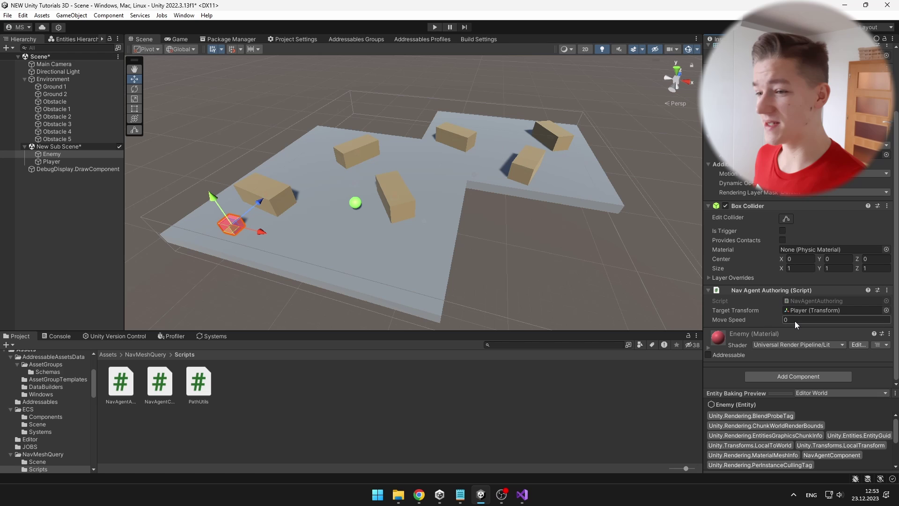
pyautogui.click(794, 320)
pyautogui.write('2')
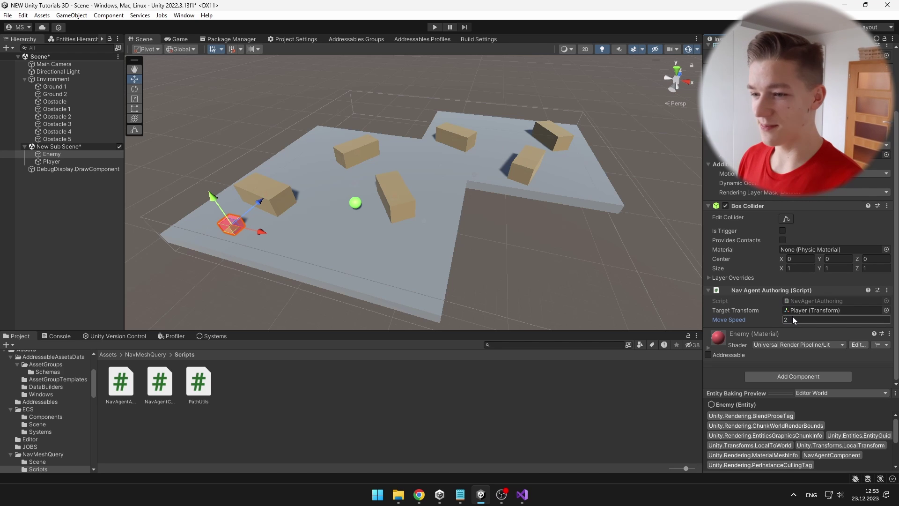
pyautogui.hotkey('ctrl', 'p')
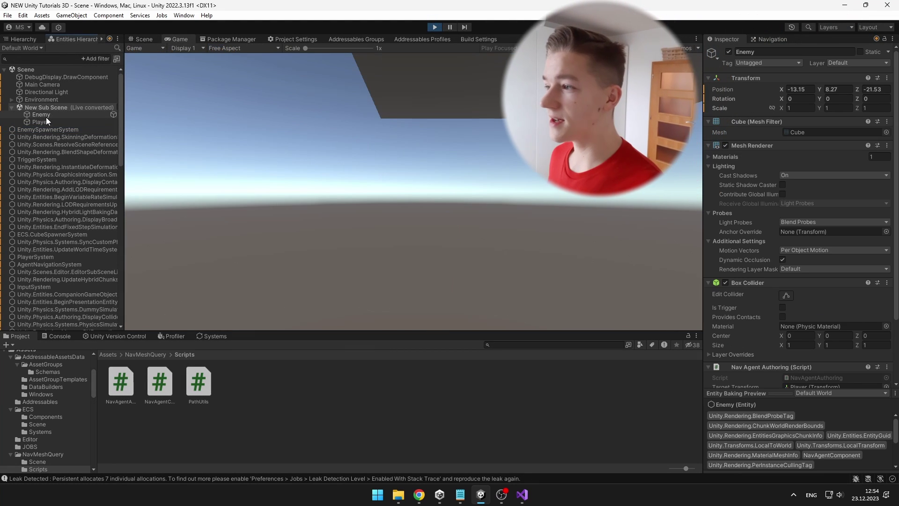
# Switch the Inspector to Runtime mode and add one element to the Waypoint Buffer
pyautogui.click(876, 39)
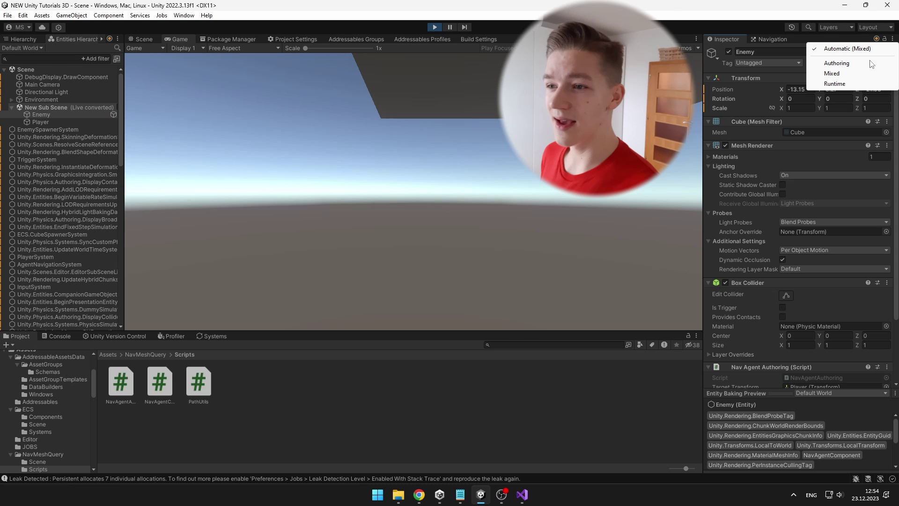
pyautogui.click(836, 84)
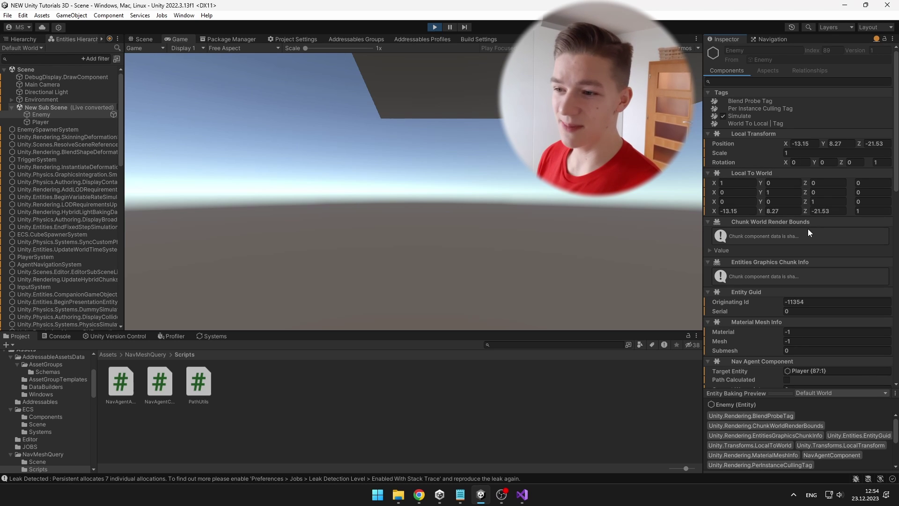
pyautogui.scroll(-3, 804, 269)
pyautogui.scroll(-5, 793, 254)
pyautogui.scroll(-5, 788, 243)
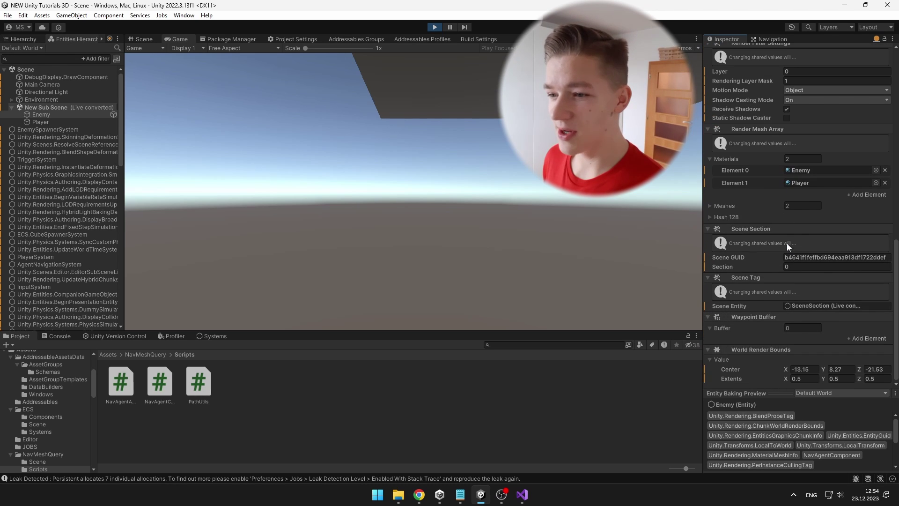
pyautogui.click(723, 326)
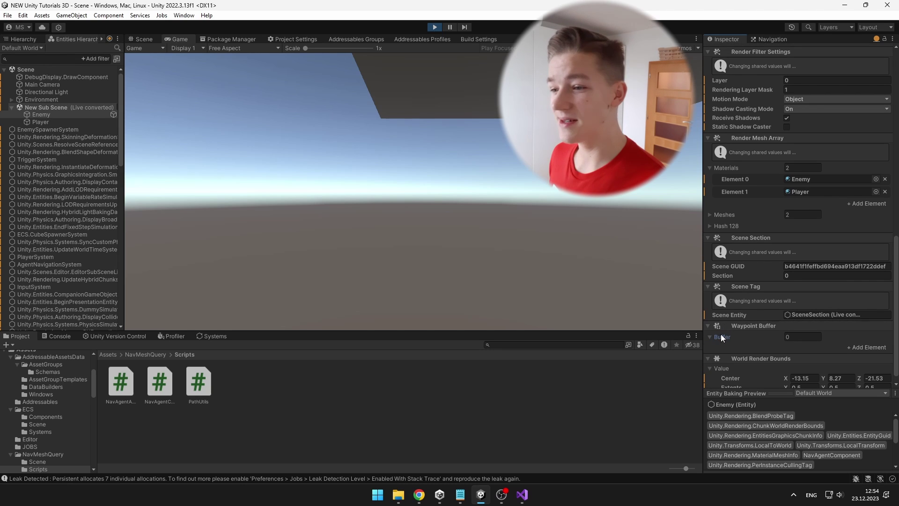
pyautogui.click(860, 338)
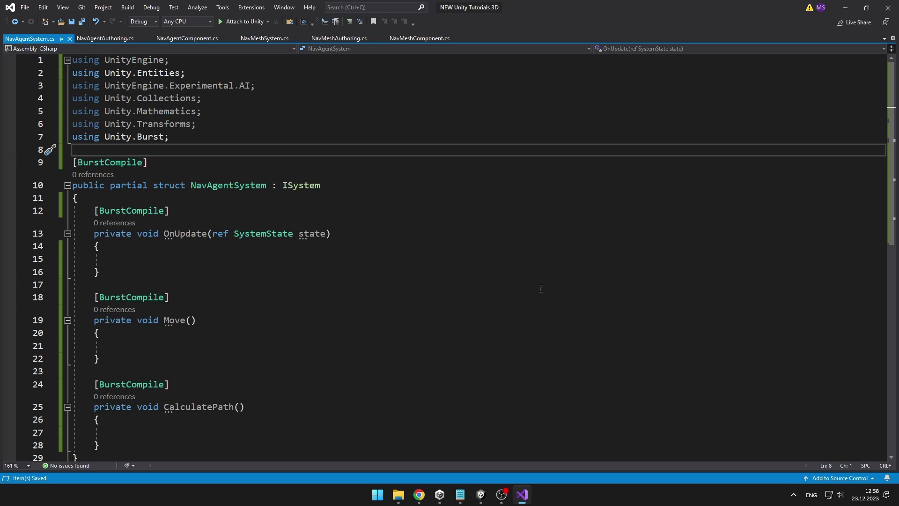
# Review the using directives: Entities, Experimental.AI, Mathematics, Transforms and Burst
pyautogui.click(143, 62)
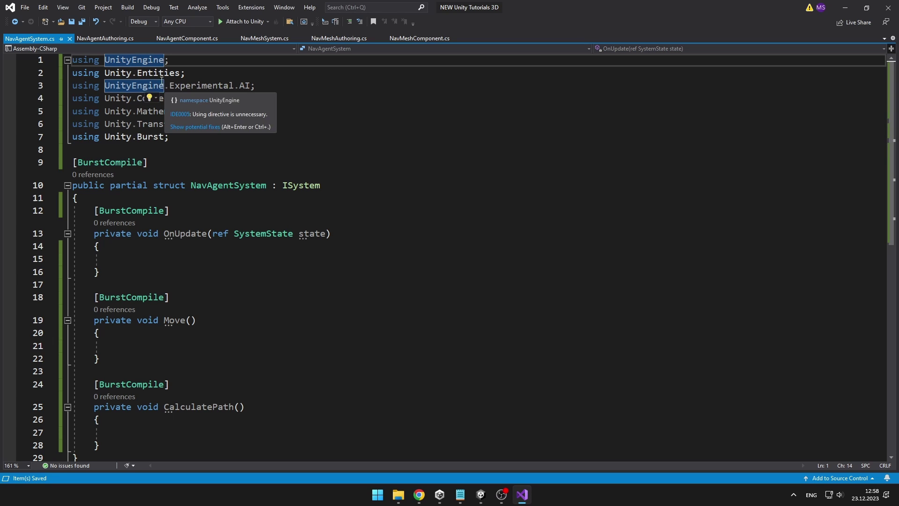
pyautogui.click(163, 73)
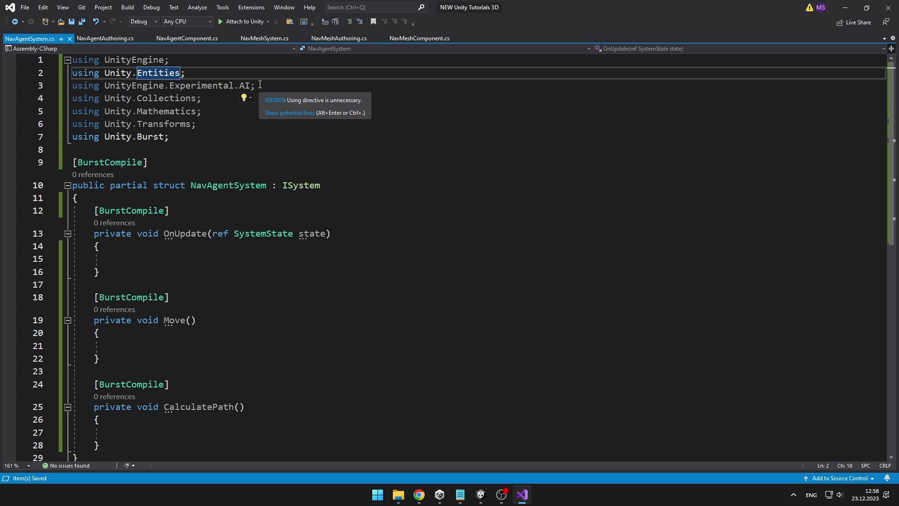
pyautogui.moveTo(254, 86); pyautogui.dragTo(167, 87)
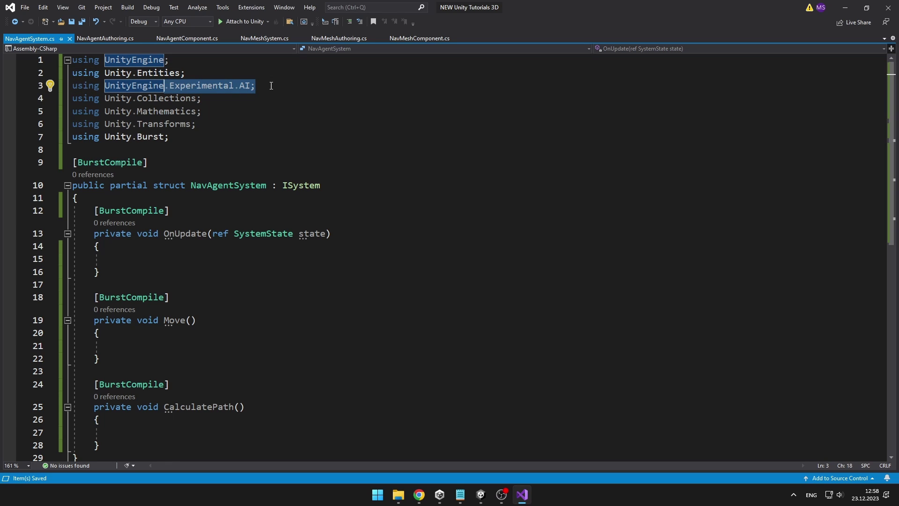
pyautogui.click(272, 86)
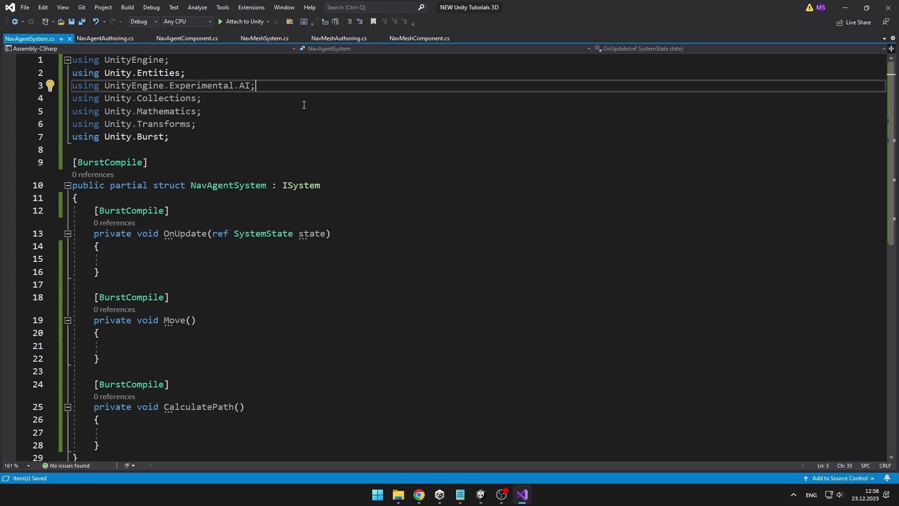
pyautogui.click(170, 112)
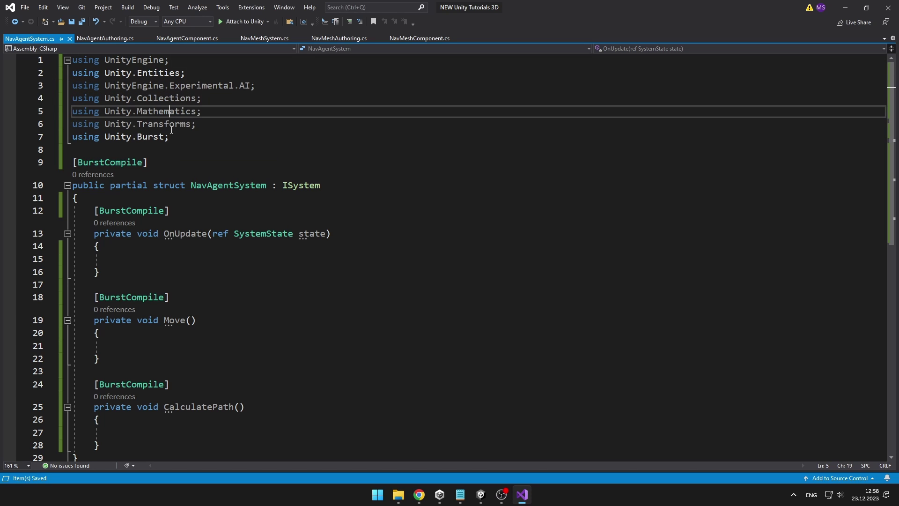
pyautogui.click(176, 124)
pyautogui.click(150, 137)
pyautogui.press('Down')
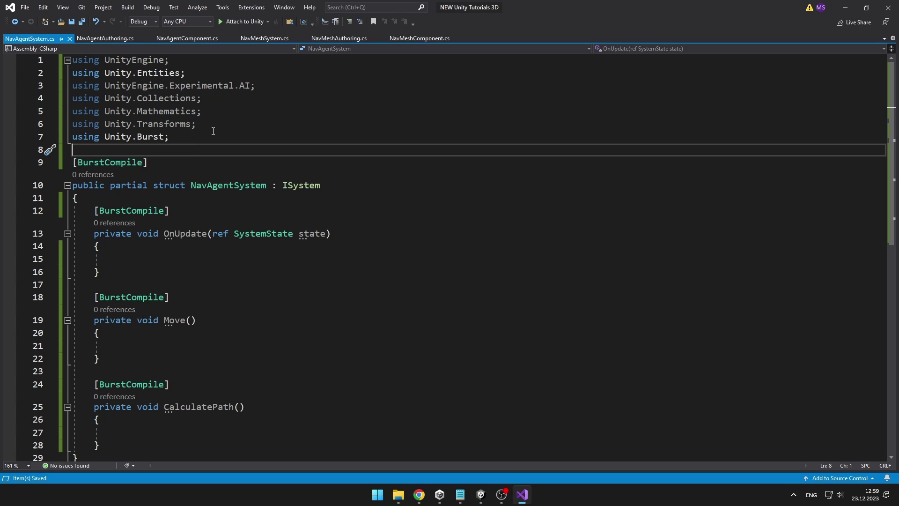
# Highlight the NavAgentSystem struct and its empty OnUpdate, Move and CalculatePath methods
pyautogui.press('Down')
pyautogui.press('Down')
pyautogui.press('End')
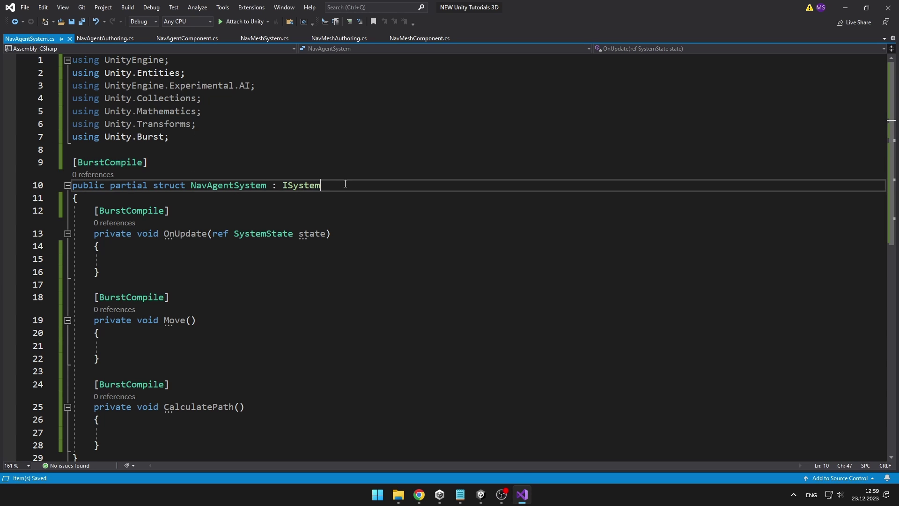
pyautogui.hotkey('ctrl', 'shift', 'Left')
pyautogui.hotkey('ctrl', 'shift', 'Left')
pyautogui.hotkey('ctrl', 'shift', 'Left')
pyautogui.hotkey('ctrl', 'shift', 'Left')
pyautogui.hotkey('ctrl', 'shift', 'Left')
pyautogui.scroll(-1, 194, 258)
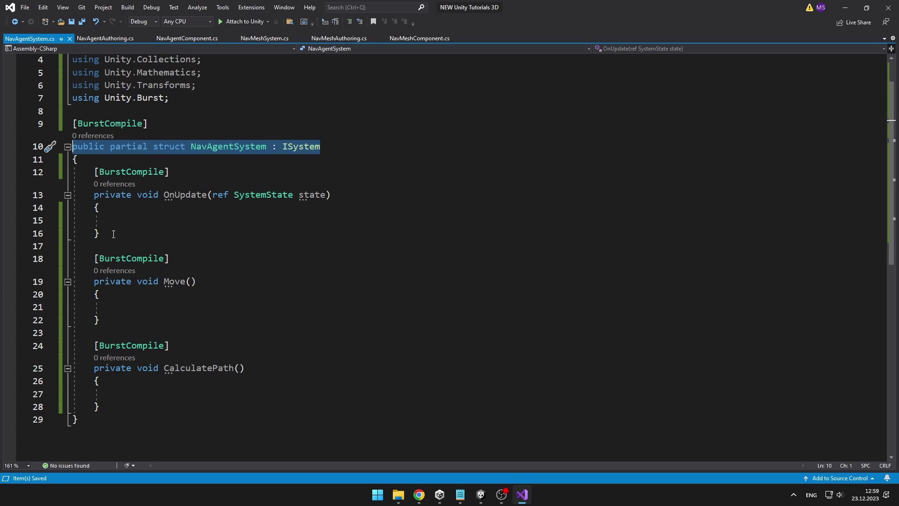
pyautogui.moveTo(113, 234); pyautogui.dragTo(69, 196)
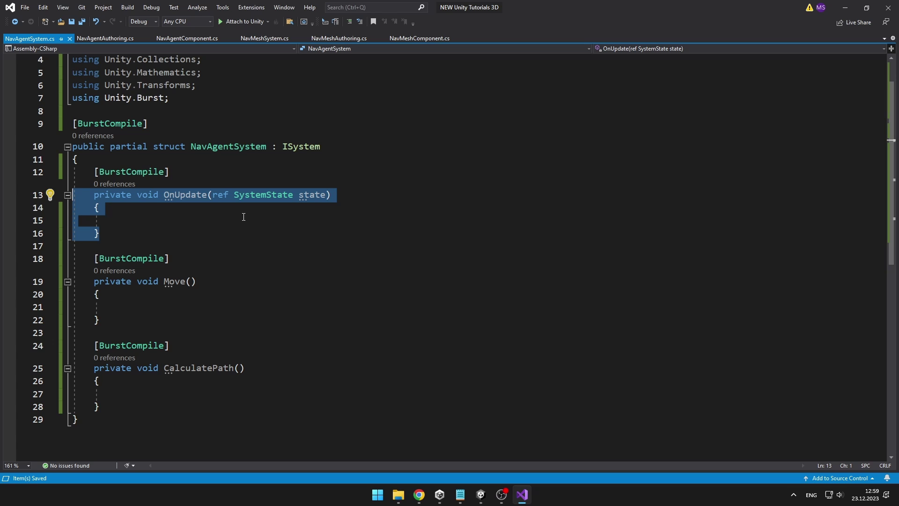
pyautogui.moveTo(51, 328); pyautogui.dragTo(51, 266)
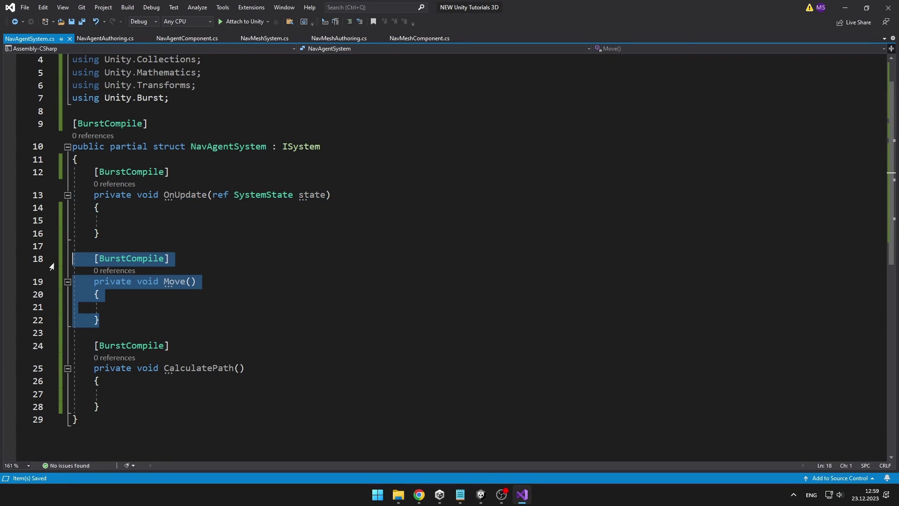
pyautogui.moveTo(108, 407); pyautogui.dragTo(52, 345)
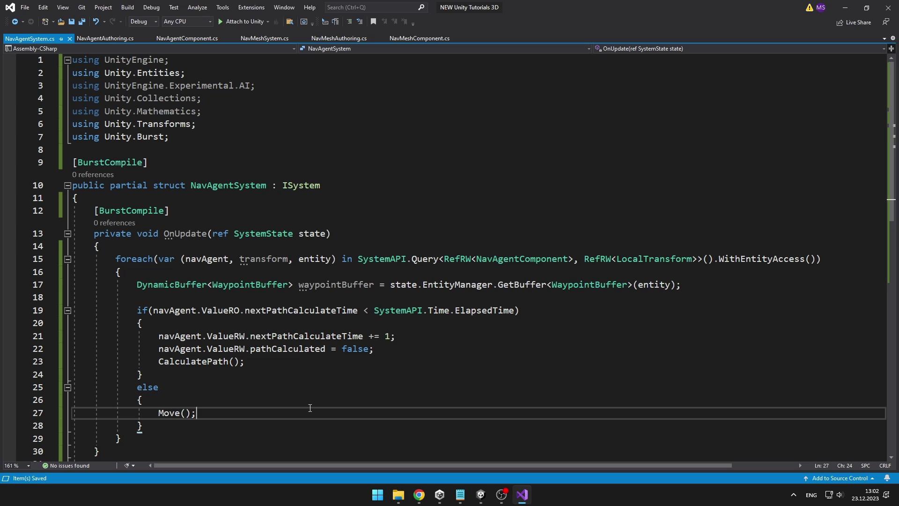
pyautogui.click(668, 259)
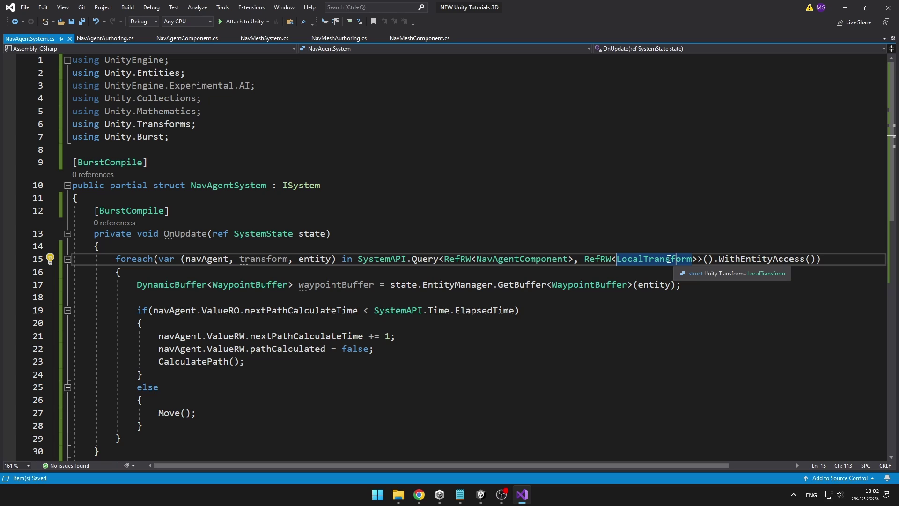
pyautogui.moveTo(477, 259); pyautogui.dragTo(694, 259)
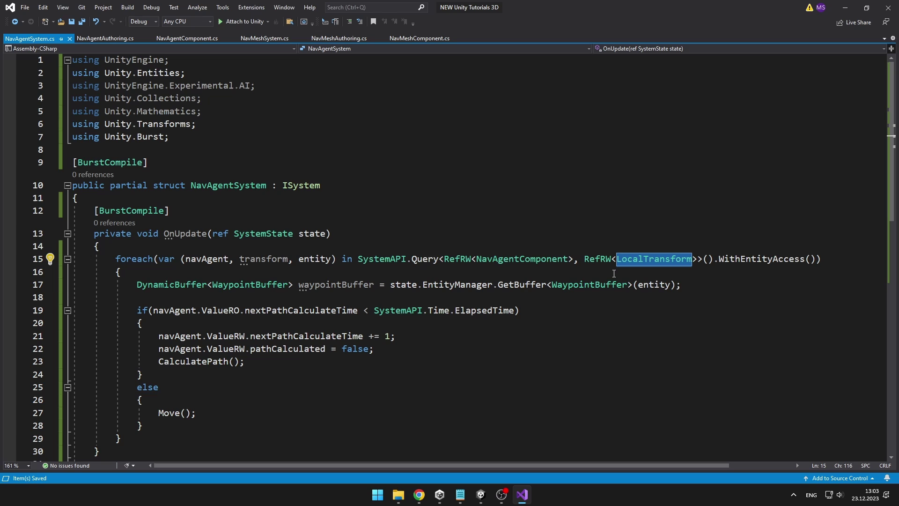
pyautogui.click(444, 259)
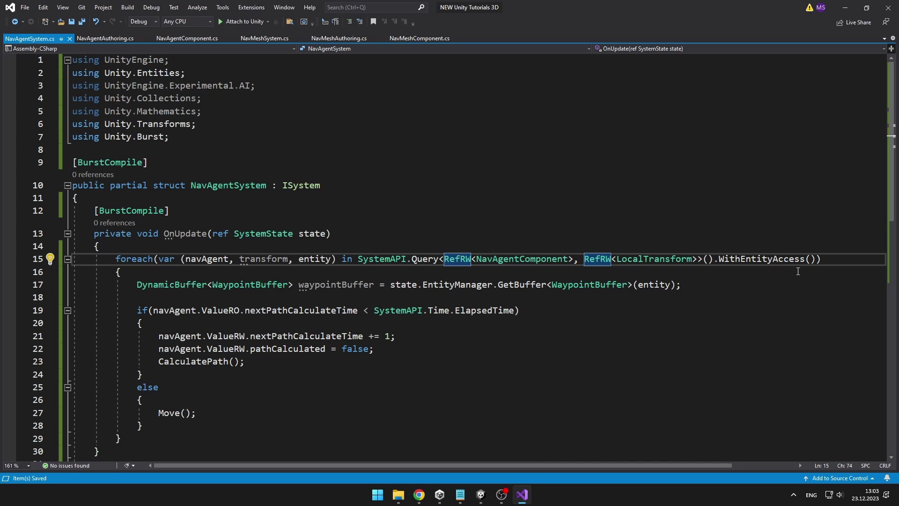
pyautogui.doubleClick(764, 259)
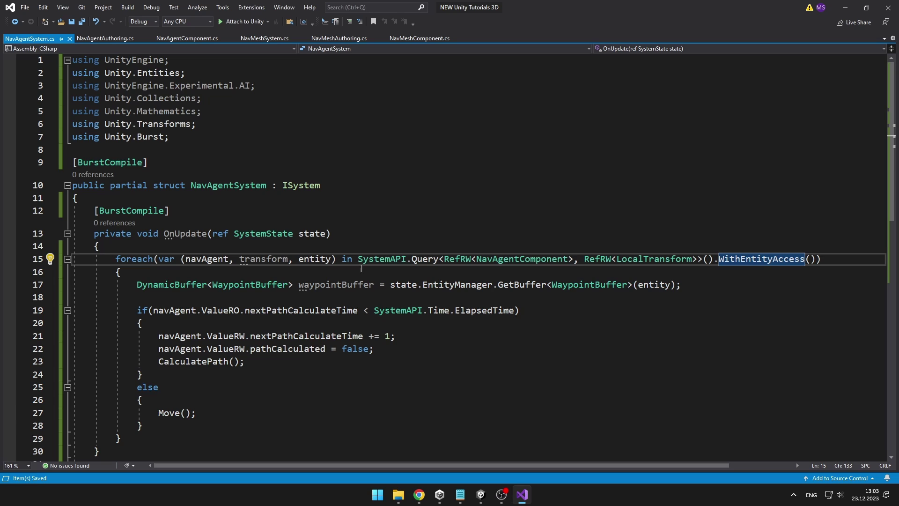
pyautogui.click(315, 259)
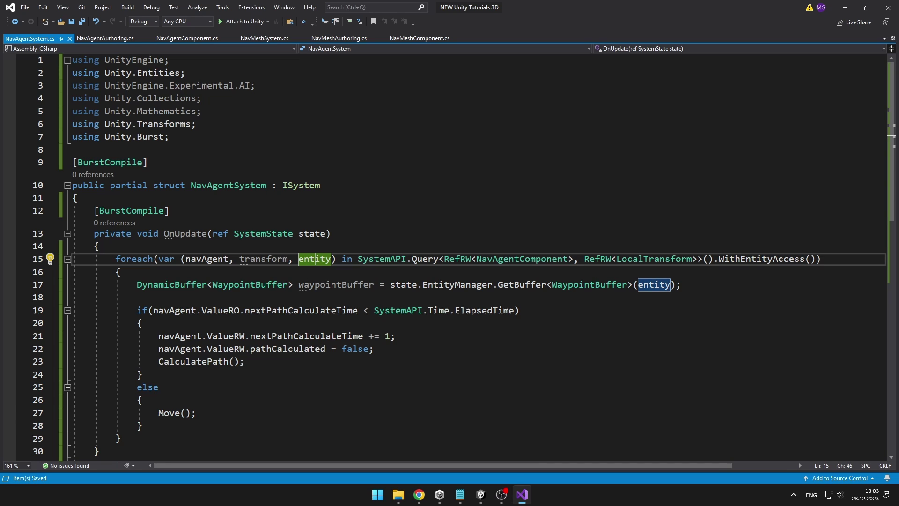
pyautogui.click(208, 258)
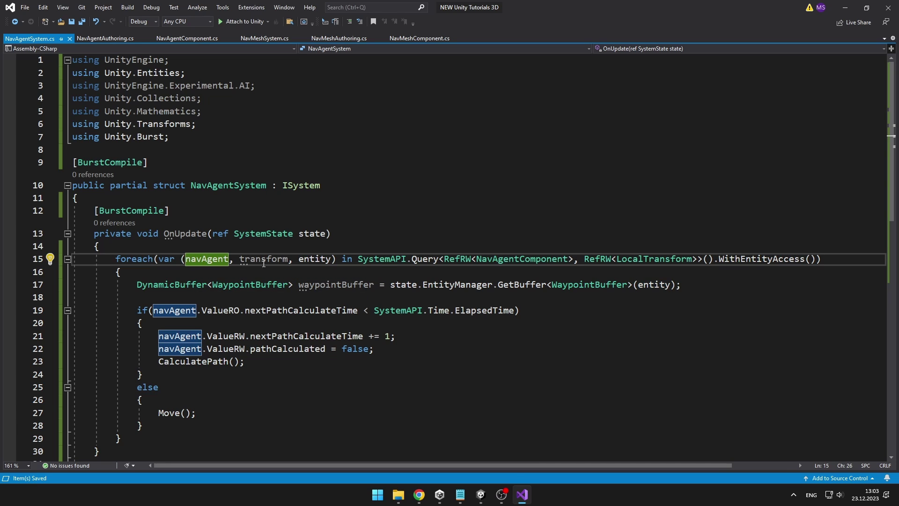
pyautogui.click(261, 259)
pyautogui.click(315, 259)
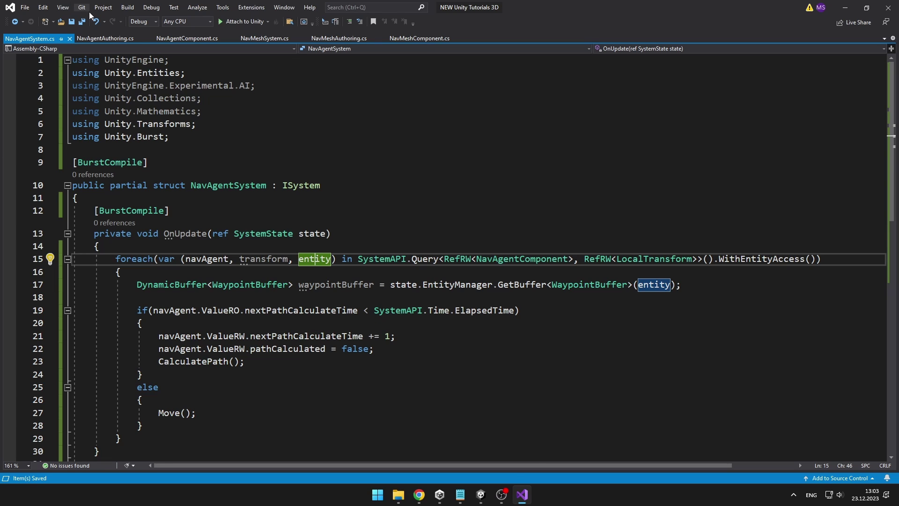
pyautogui.click(105, 38)
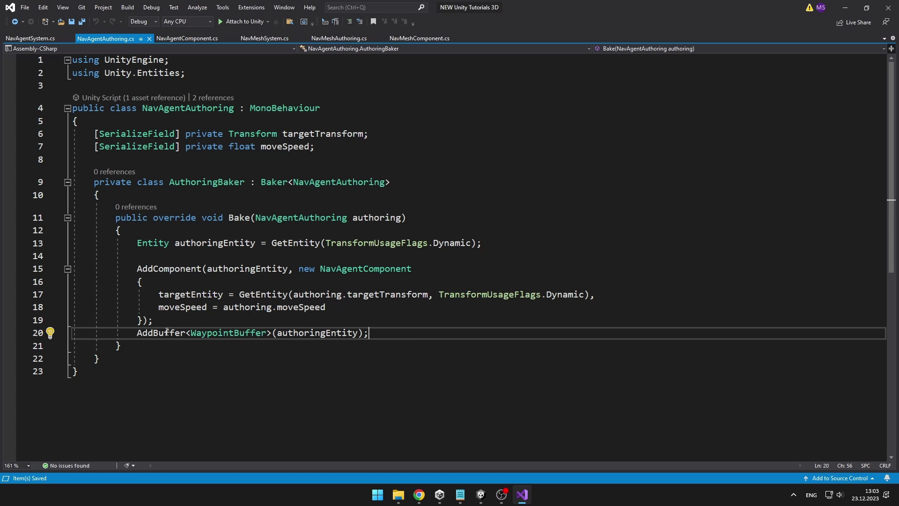
pyautogui.click(30, 38)
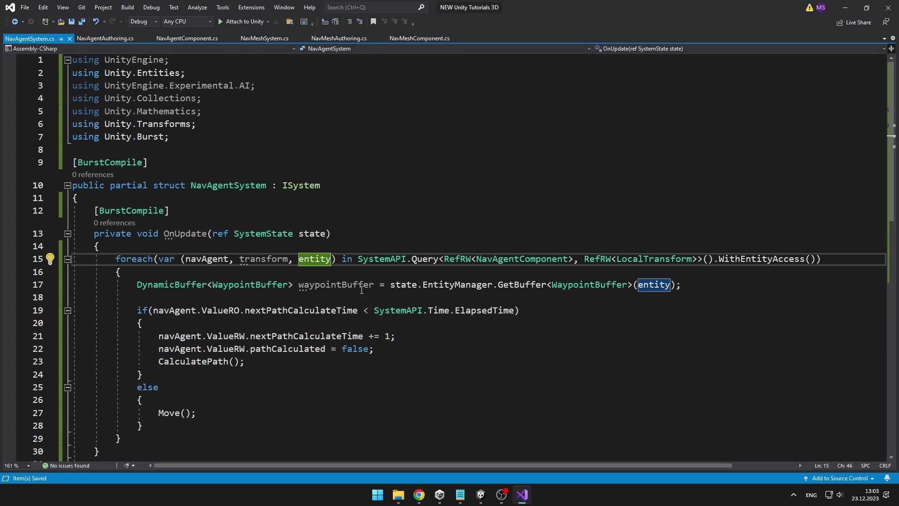
pyautogui.moveTo(390, 284); pyautogui.dragTo(494, 284)
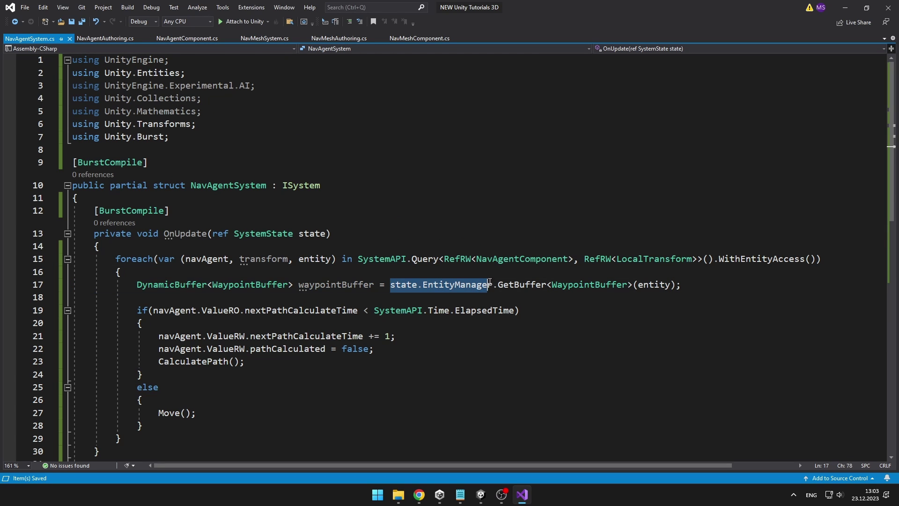
pyautogui.click(537, 284)
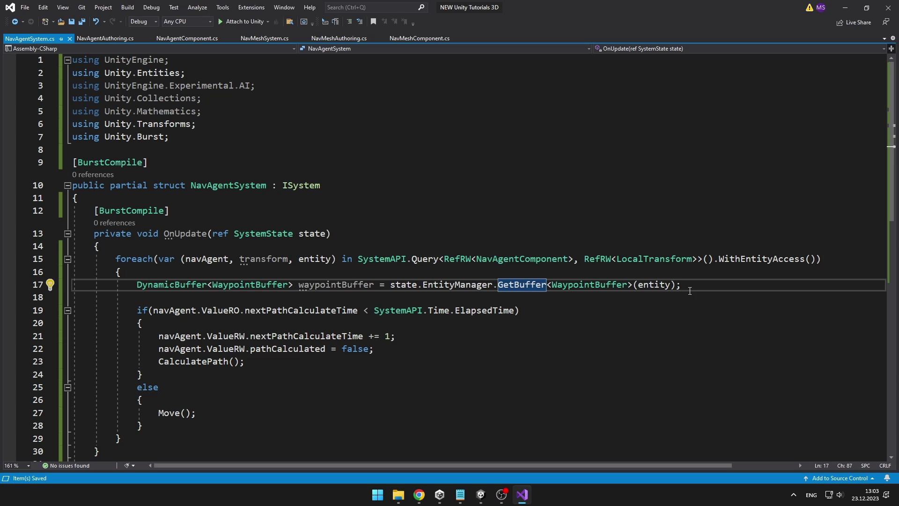
pyautogui.doubleClick(666, 285)
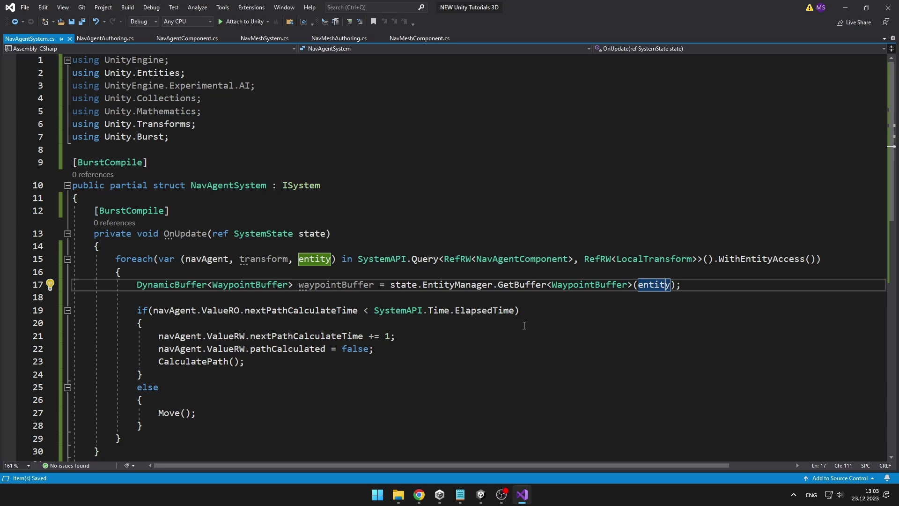
pyautogui.doubleClick(302, 309)
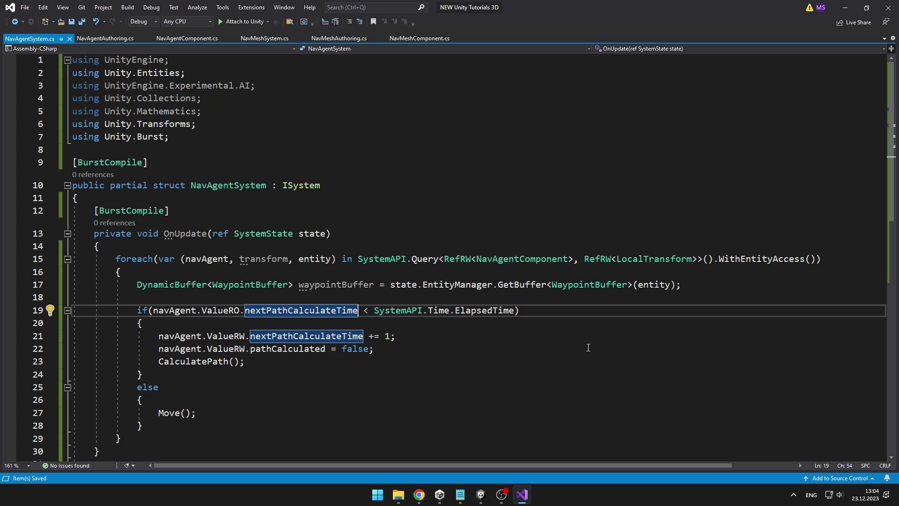
pyautogui.moveTo(401, 341); pyautogui.dragTo(245, 337)
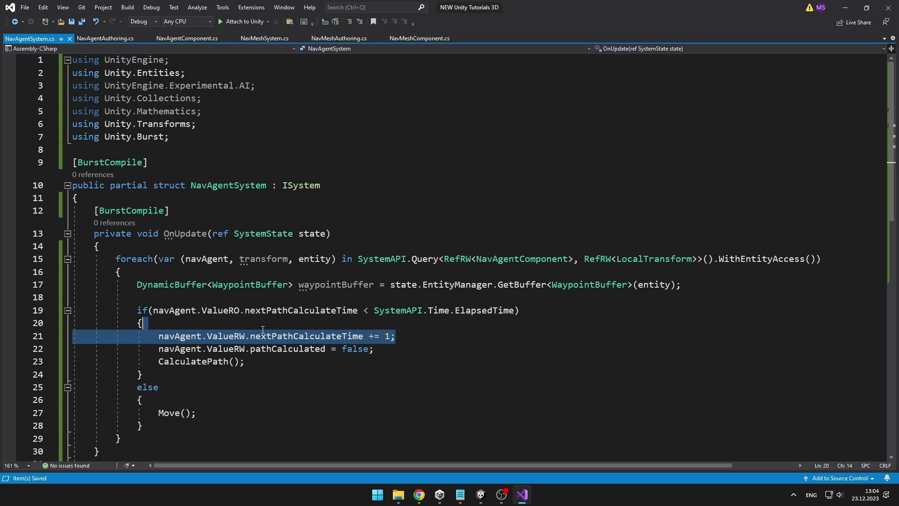
pyautogui.click(405, 337)
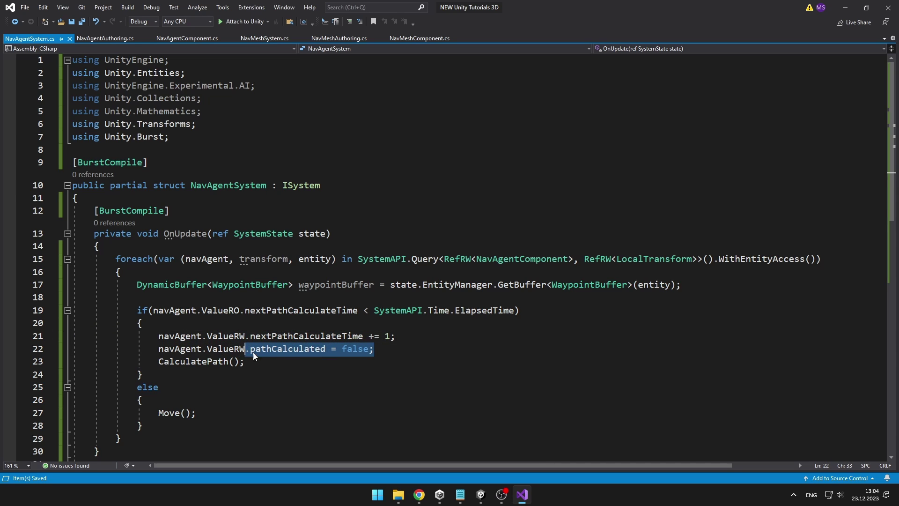
pyautogui.moveTo(376, 350); pyautogui.dragTo(207, 348)
pyautogui.click(280, 361)
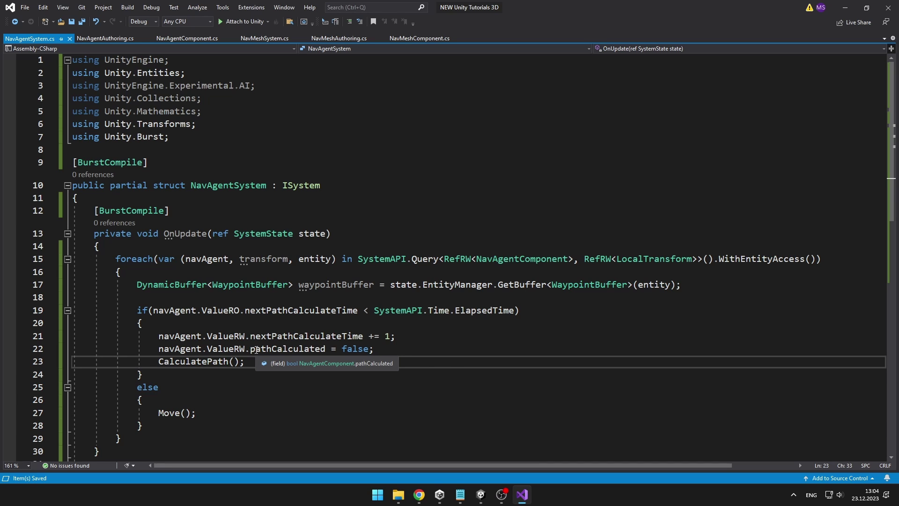
pyautogui.scroll(-3, 449, 281)
pyautogui.click(190, 297)
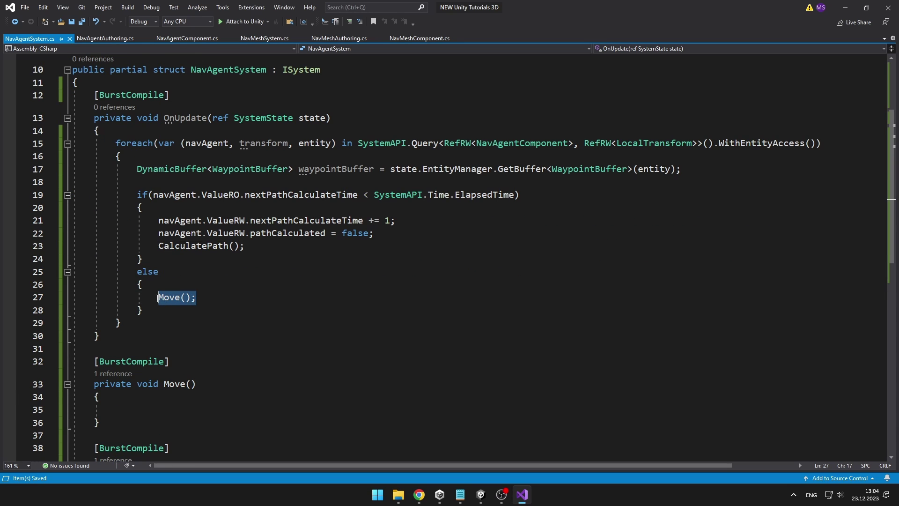
pyautogui.press('Home')
pyautogui.scroll(1, 450, 280)
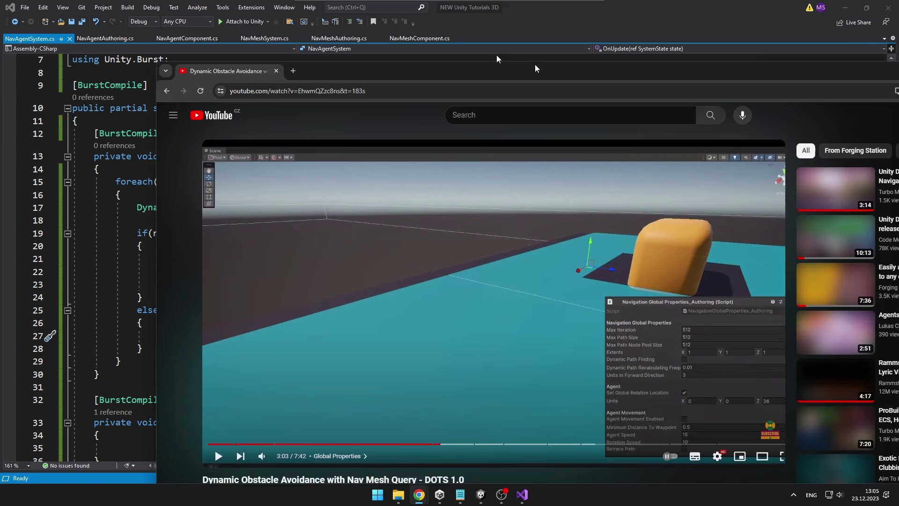
pyautogui.doubleClick(535, 68)
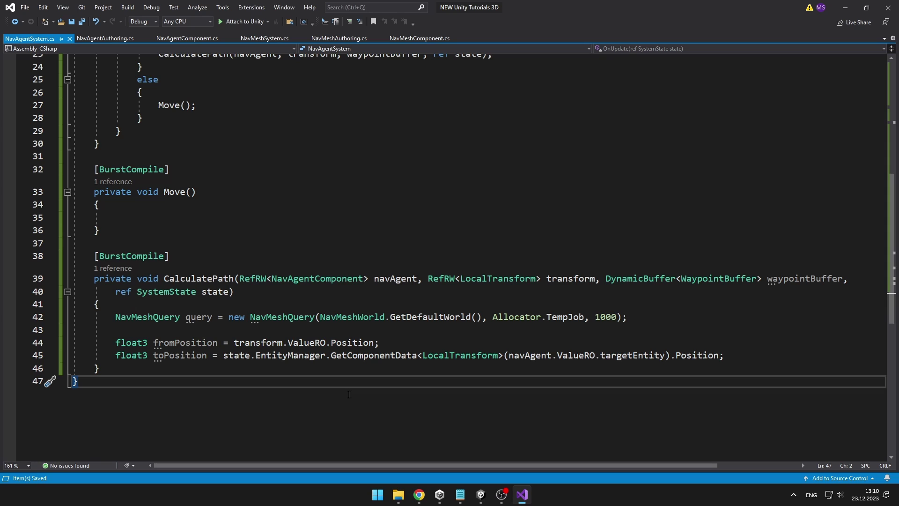
# Review CalculatePath's NavAgentComponent, LocalTransform, WaypointBuffer and SystemState parameters and its call
pyautogui.click(292, 279)
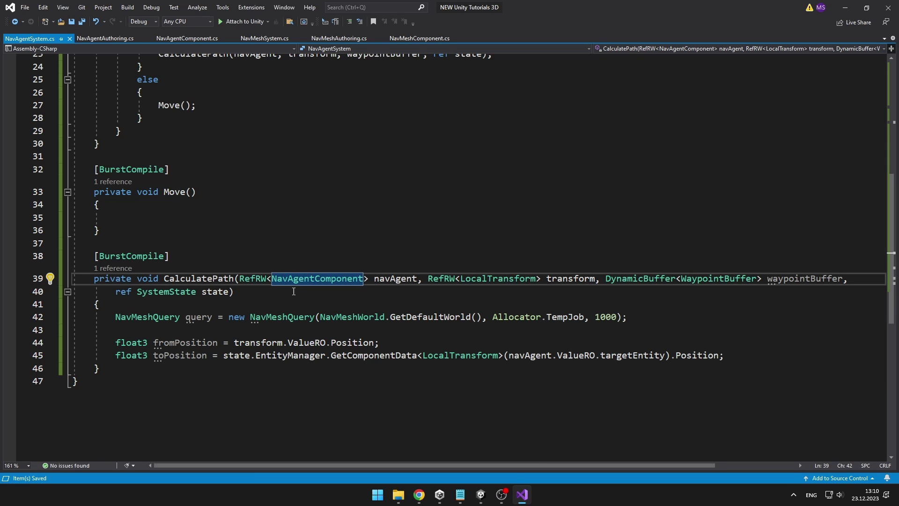
pyautogui.click(487, 279)
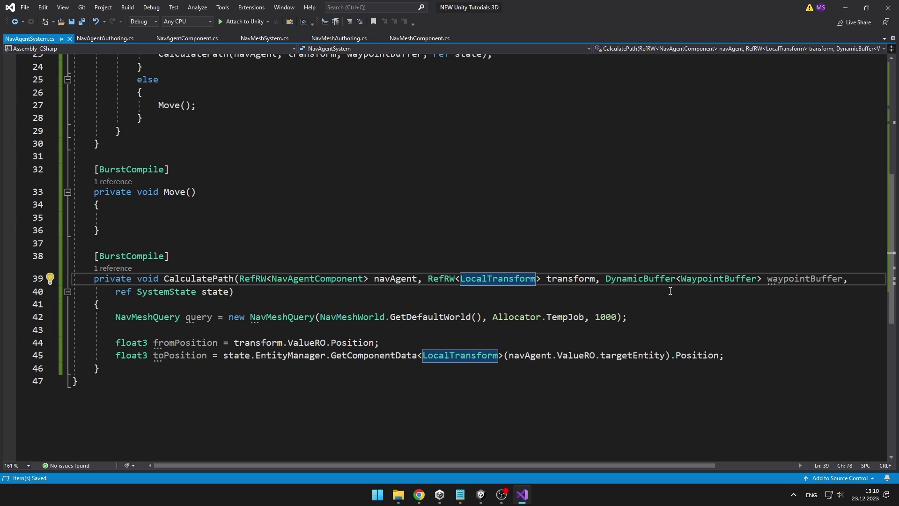
pyautogui.click(721, 278)
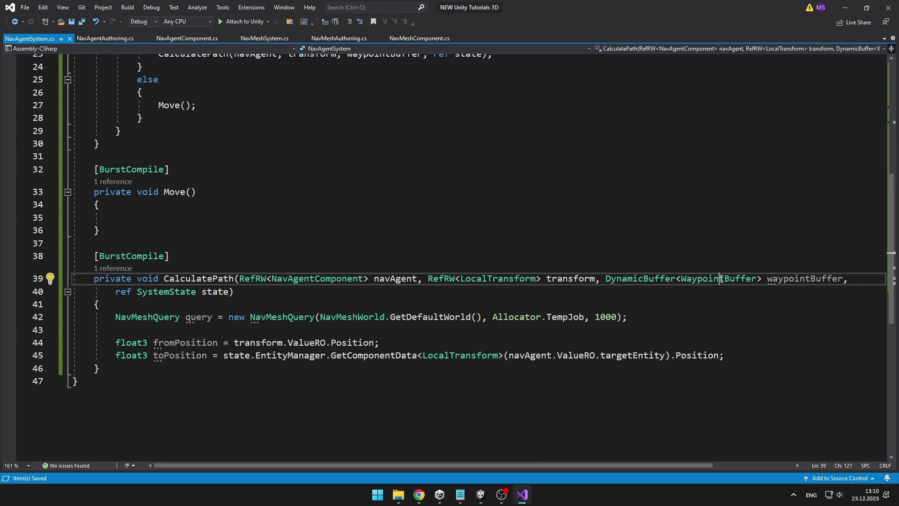
pyautogui.click(228, 291)
pyautogui.scroll(3, 523, 316)
pyautogui.scroll(2, 522, 316)
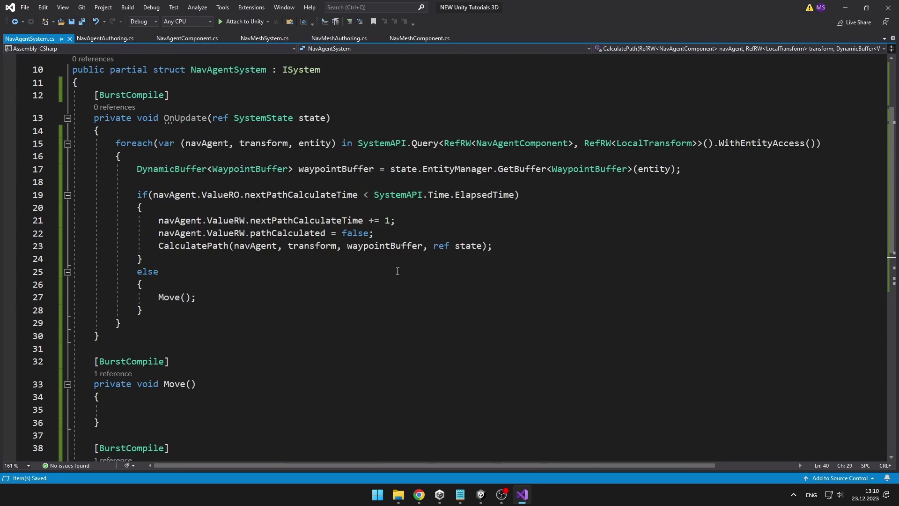
pyautogui.scroll(1, 523, 316)
pyautogui.moveTo(516, 284)
pyautogui.mouseDown()
pyautogui.moveTo(162, 293)
pyautogui.moveTo(160, 284)
pyautogui.mouseUp()
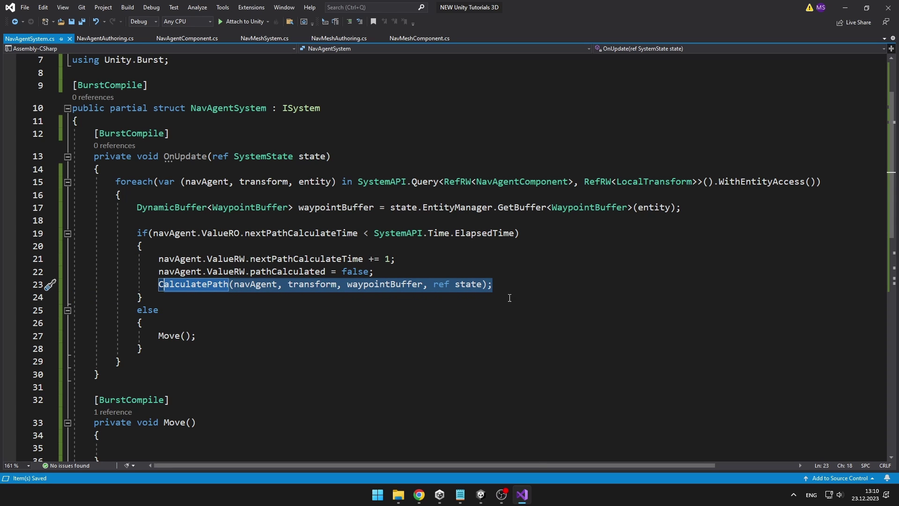
pyautogui.scroll(-3, 509, 298)
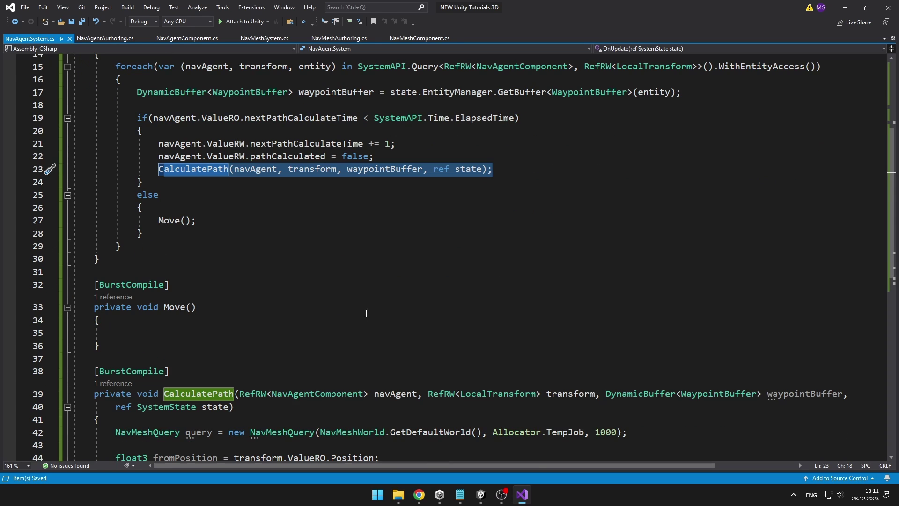
pyautogui.scroll(-3, 293, 398)
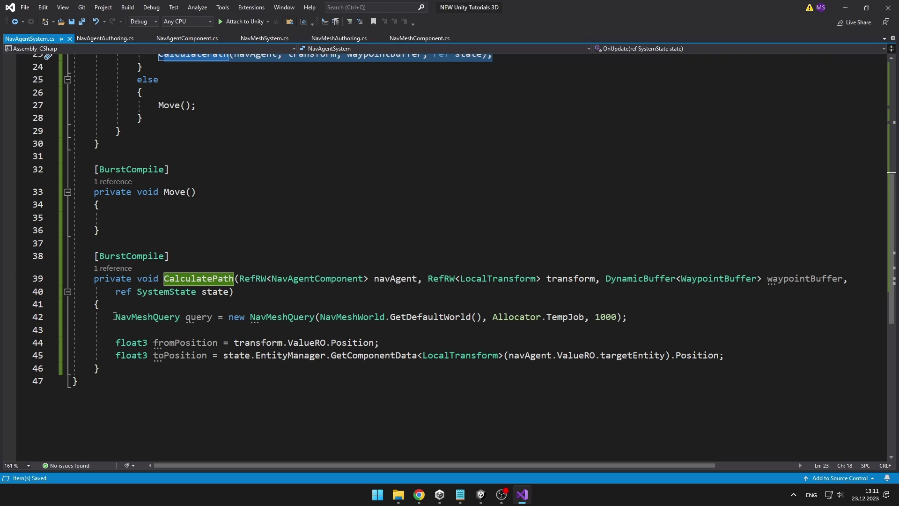
# Declare the NavMeshQuery with NavMeshWorld.GetDefaultWorld() and a TempJob allocator
pyautogui.moveTo(115, 316); pyautogui.dragTo(220, 317)
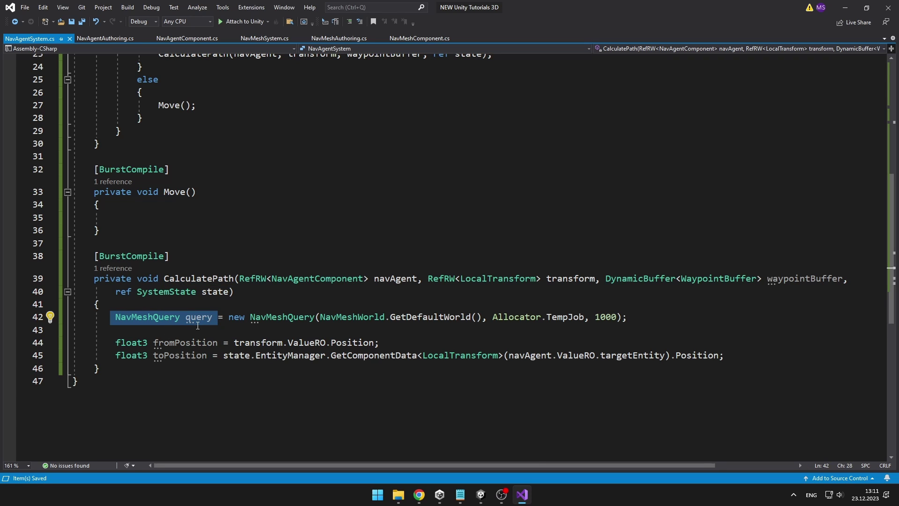
pyautogui.click(201, 317)
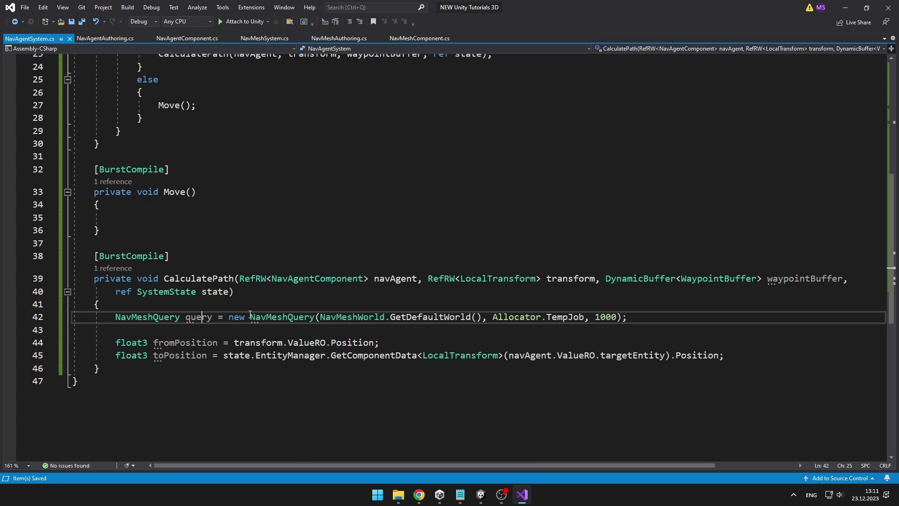
pyautogui.doubleClick(355, 317)
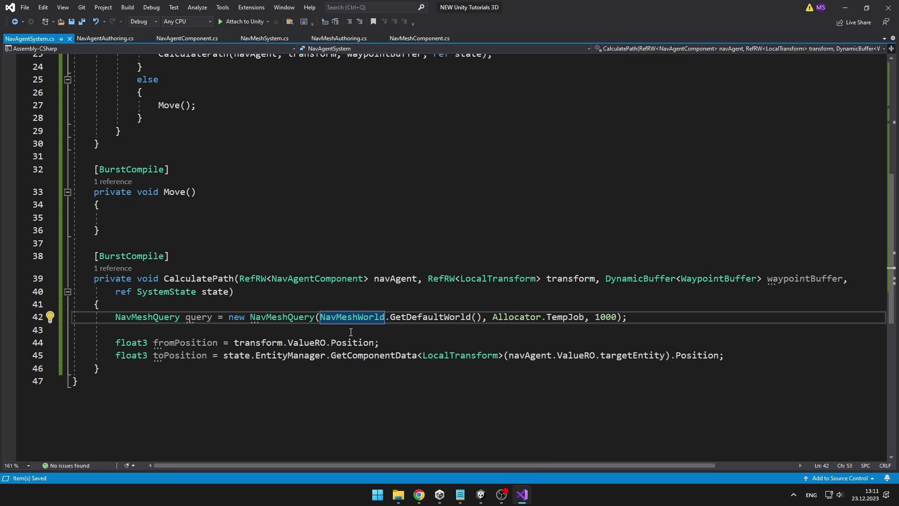
pyautogui.moveTo(351, 317)
pyautogui.keyDown('shift'); pyautogui.click(483, 318); pyautogui.keyUp('shift')
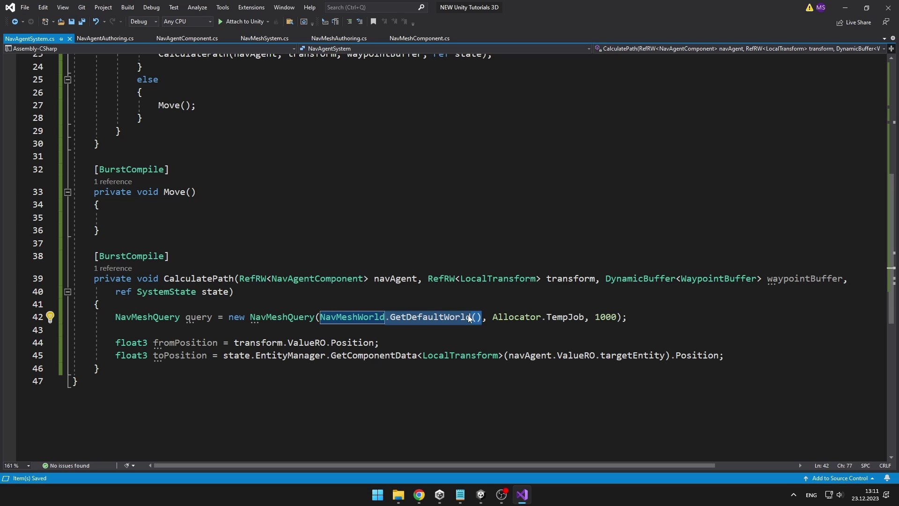
pyautogui.doubleClick(543, 320)
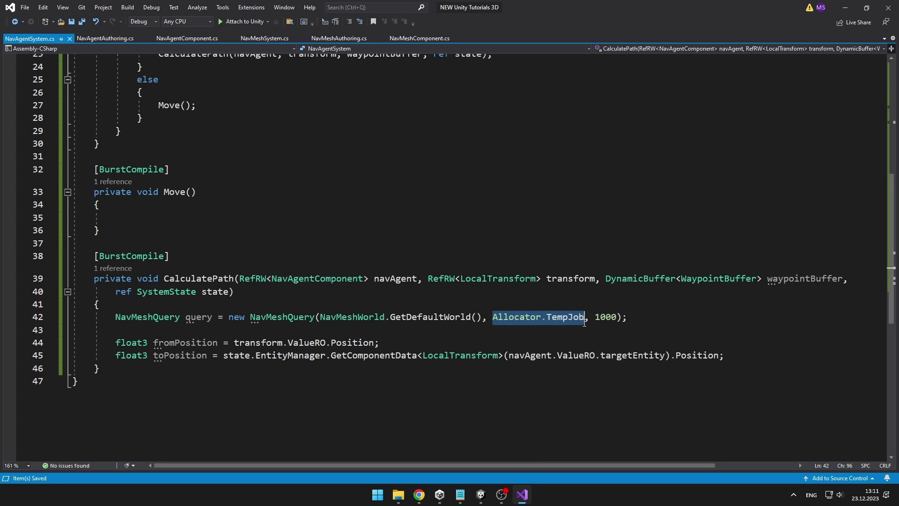
pyautogui.click(642, 321)
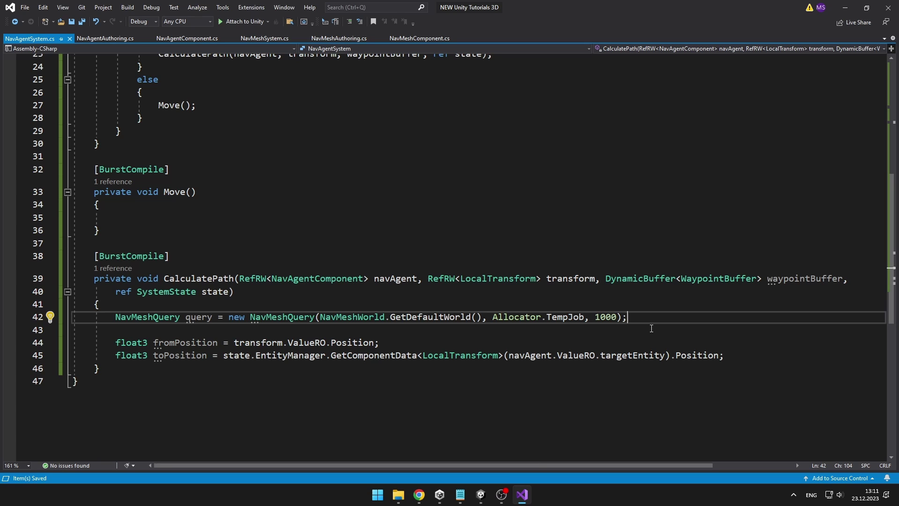
pyautogui.hotkey('alt', 'Tab')
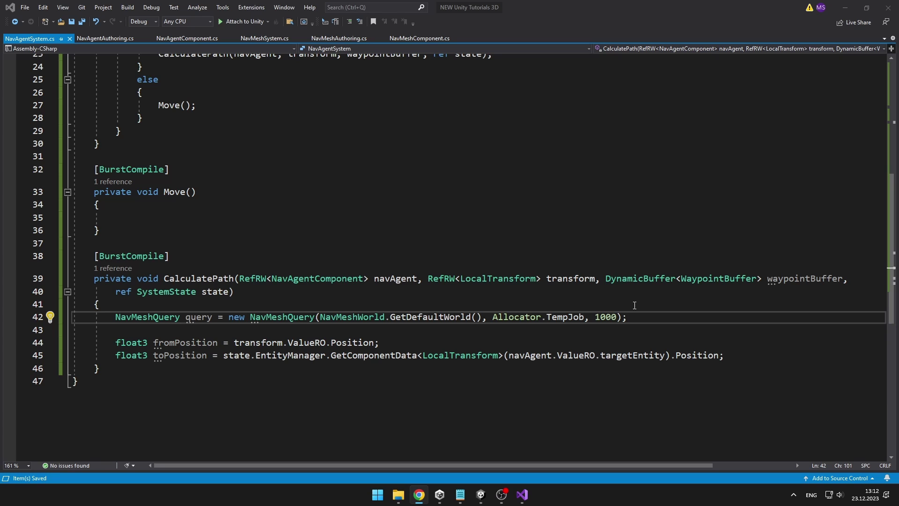
# Get fromPosition from the agent's transform and toPosition from the targetEntity's LocalTransform
pyautogui.moveTo(379, 341); pyautogui.dragTo(235, 342)
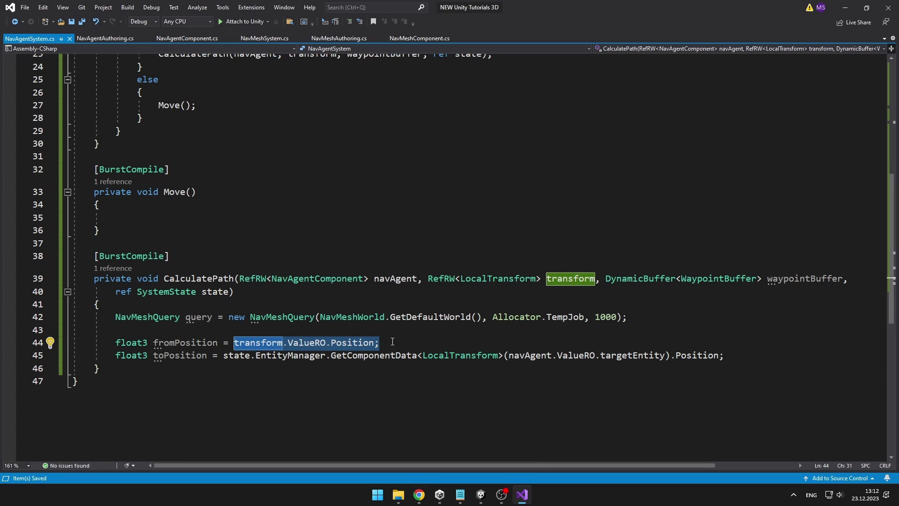
pyautogui.press('End')
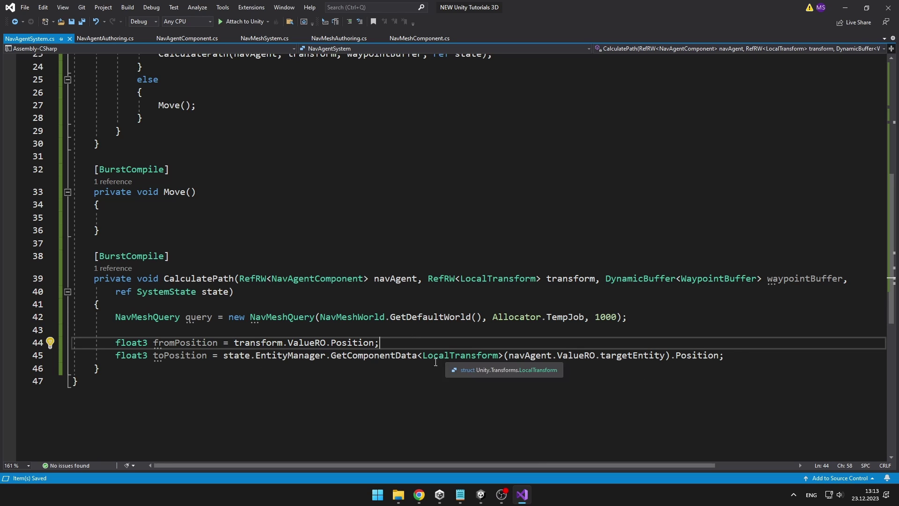
pyautogui.click(646, 355)
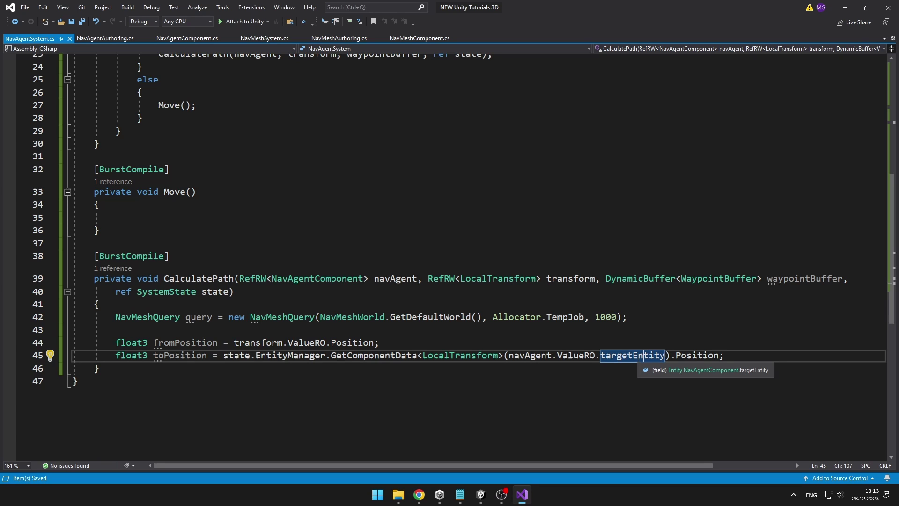
pyautogui.click(466, 355)
pyautogui.write('NavMeshLocation toLocation = query.MapLocation(toPosition, extents, 0);')
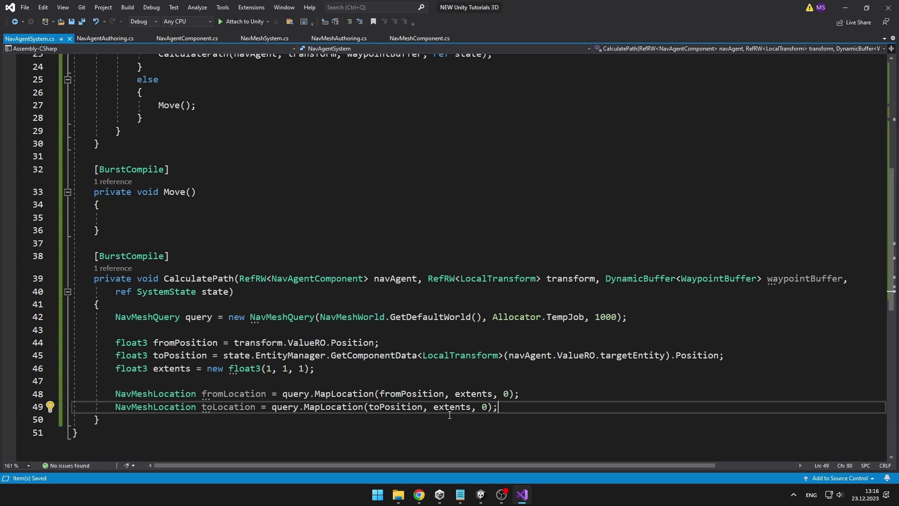
# Map fromPosition and toPosition to NavMeshLocations with query.MapLocation using float3(1,1,1) extents
pyautogui.moveTo(282, 393); pyautogui.dragTo(308, 394)
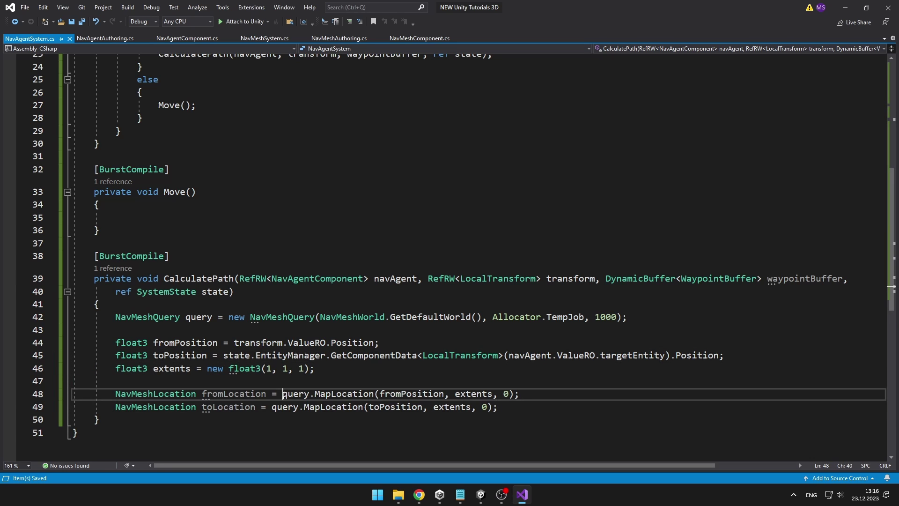
pyautogui.click(308, 393)
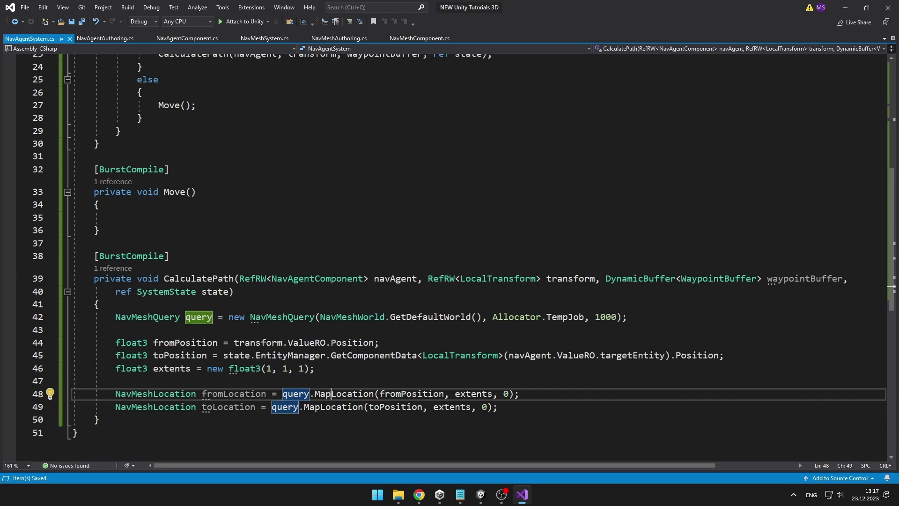
pyautogui.click(542, 394)
pyautogui.click(419, 393)
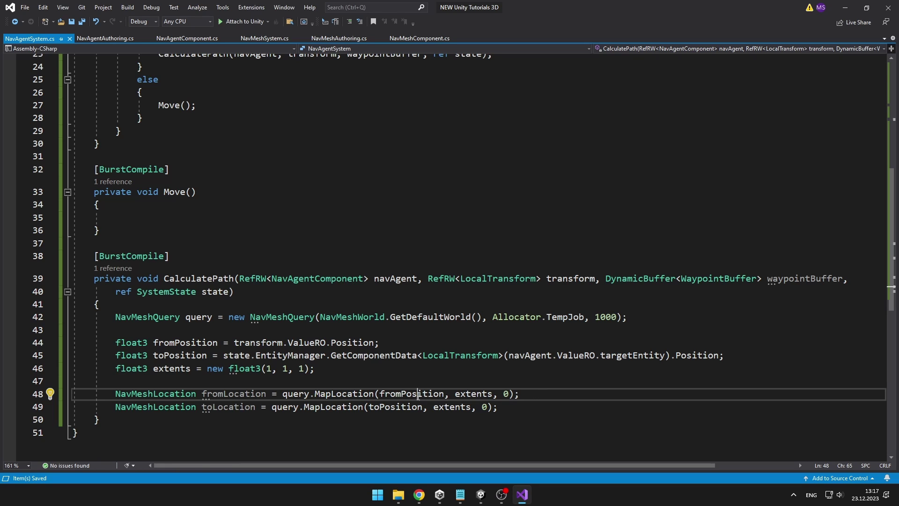
pyautogui.click(484, 406)
pyautogui.click(510, 393)
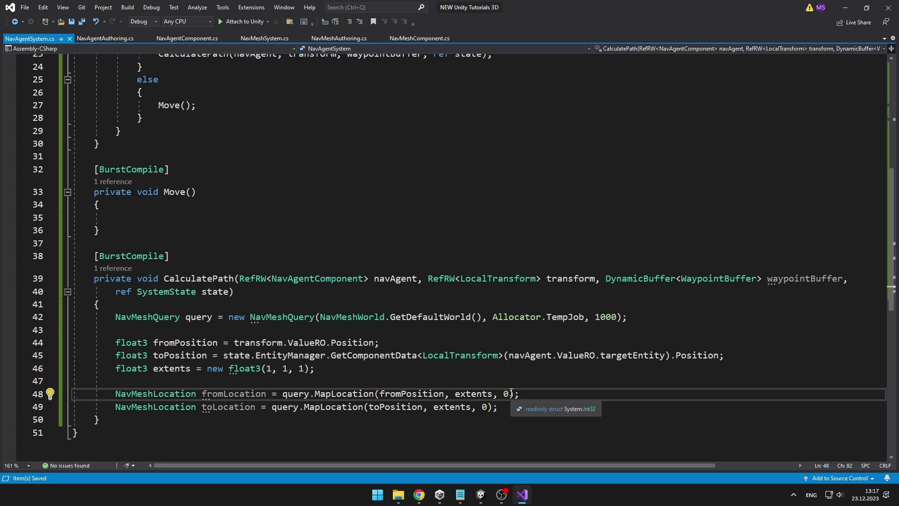
pyautogui.click(481, 495)
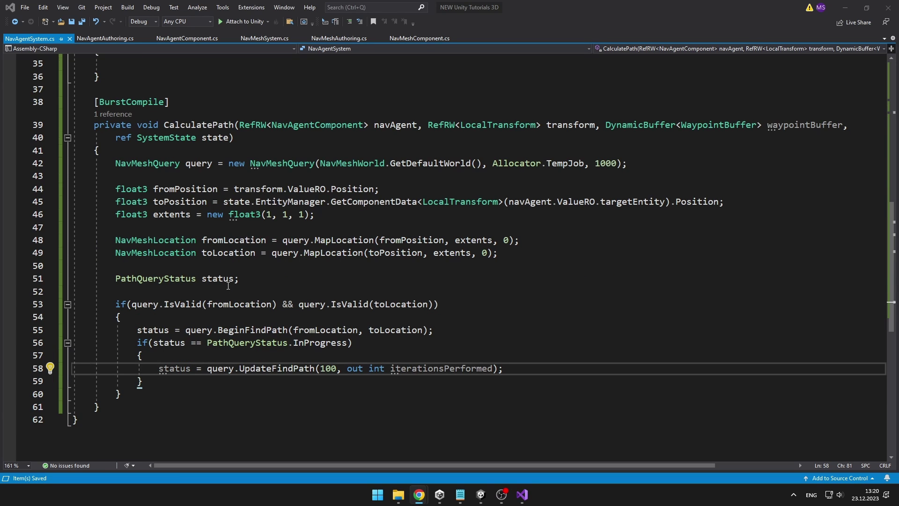
# Declare PathQueryStatus status and require query.IsValid for both the from and to locations
pyautogui.click(242, 280)
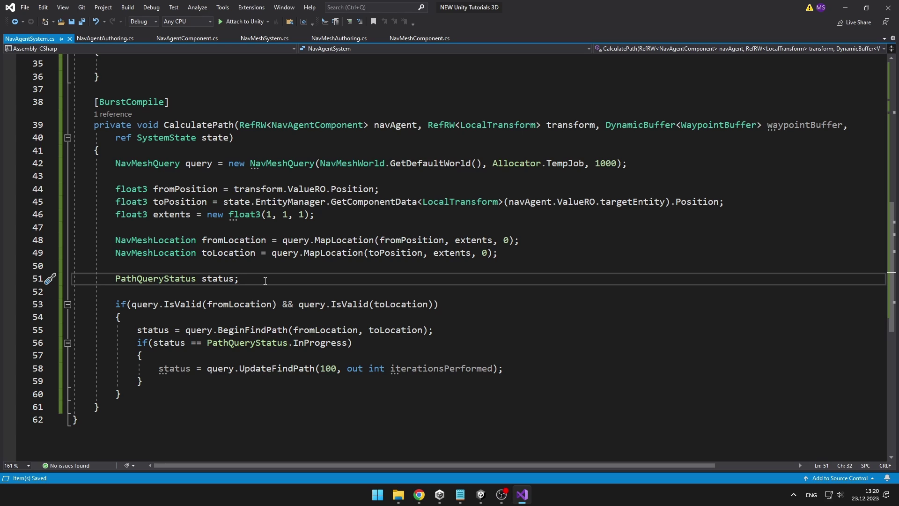
pyautogui.click(224, 304)
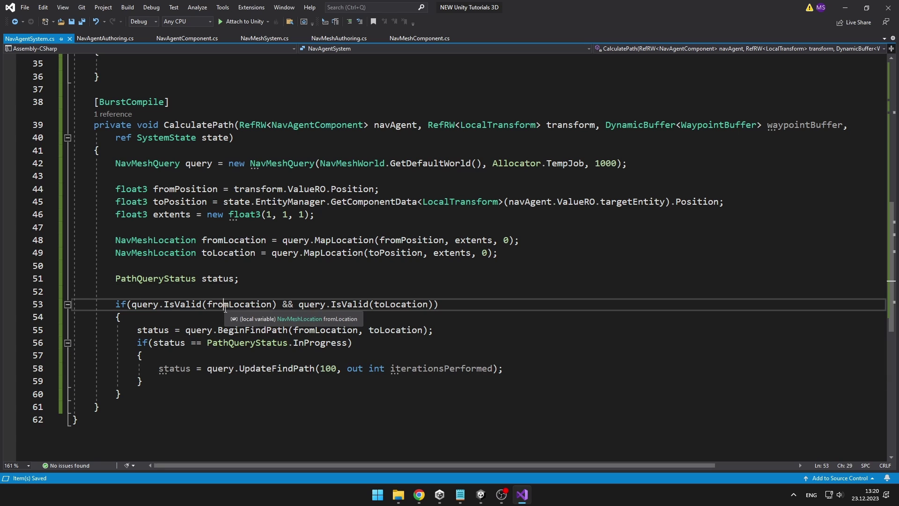
pyautogui.click(401, 304)
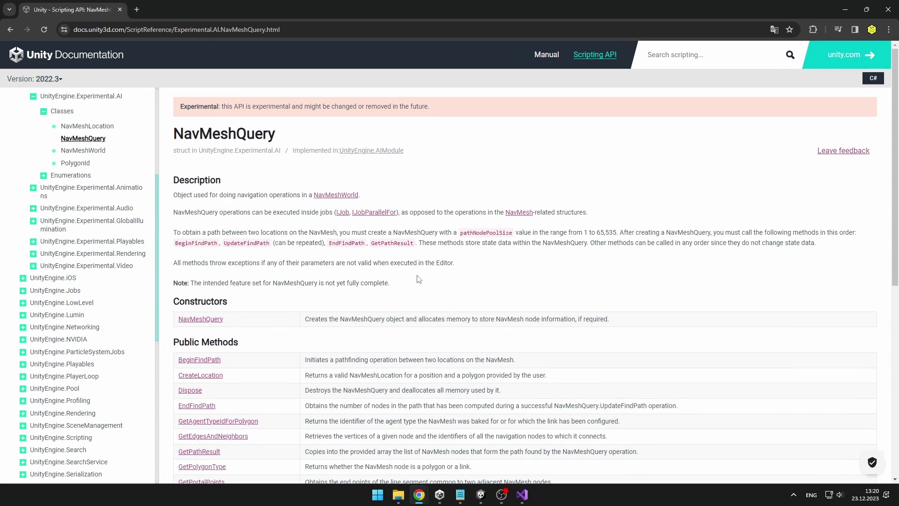
# Review UpdateFindPath and EndFindPath in the NavMeshQuery docs' required call order, then go back to the code
pyautogui.moveTo(175, 245); pyautogui.dragTo(269, 243)
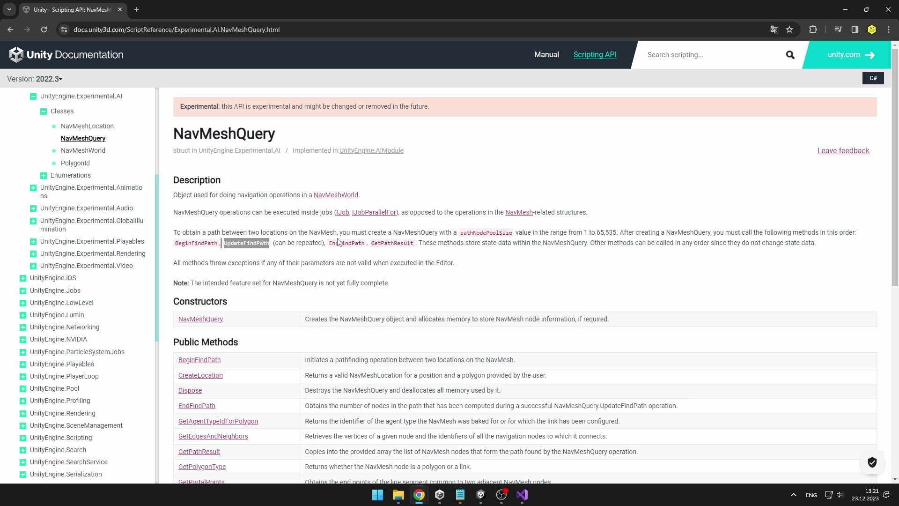
pyautogui.moveTo(330, 243); pyautogui.dragTo(365, 246)
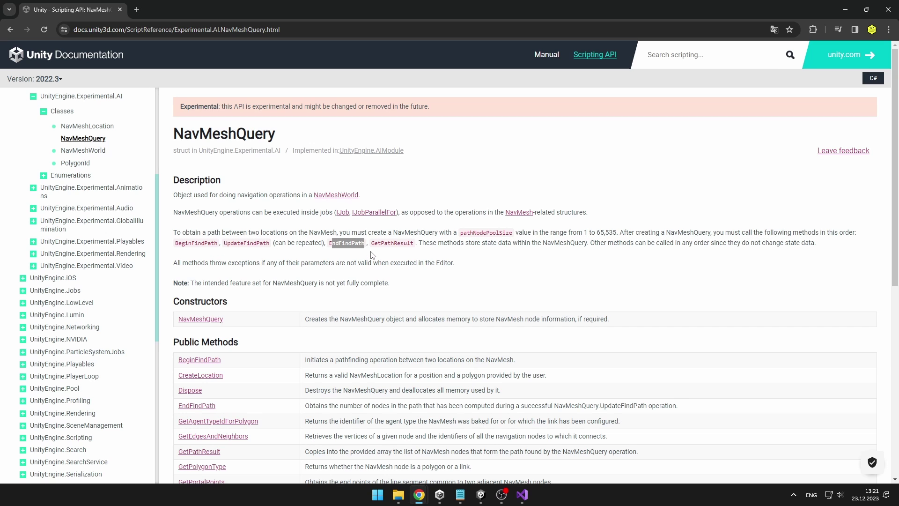
pyautogui.hotkey('alt', 'Tab')
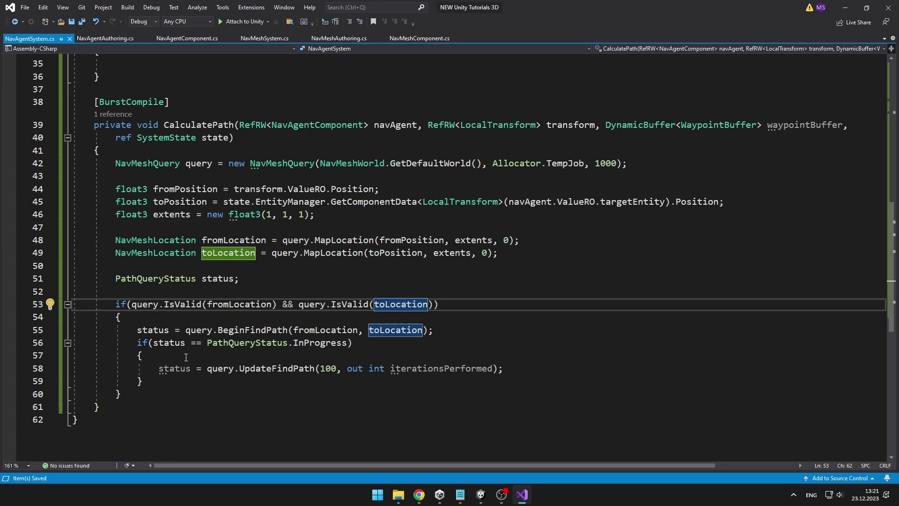
# After BeginFindPath, call query.UpdateFindPath(100, out int iterationsPerformed) while status is InProgress
pyautogui.click(244, 330)
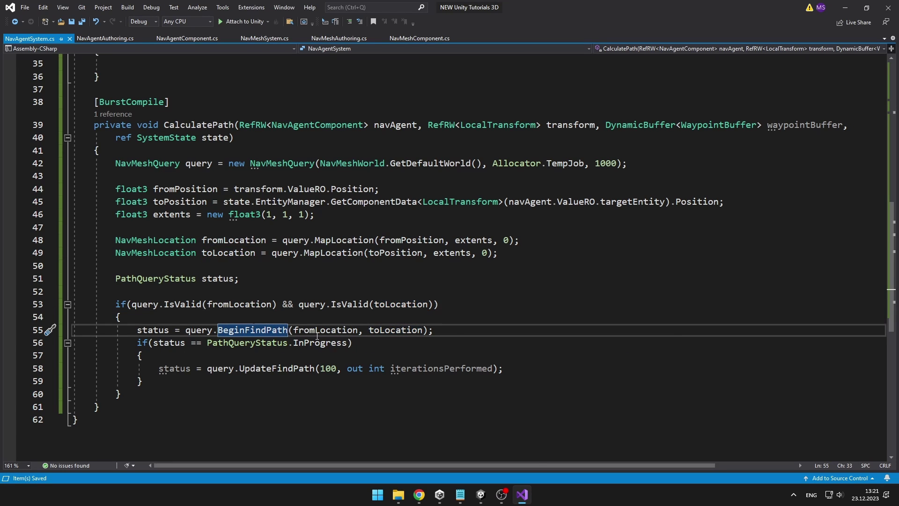
pyautogui.click(344, 329)
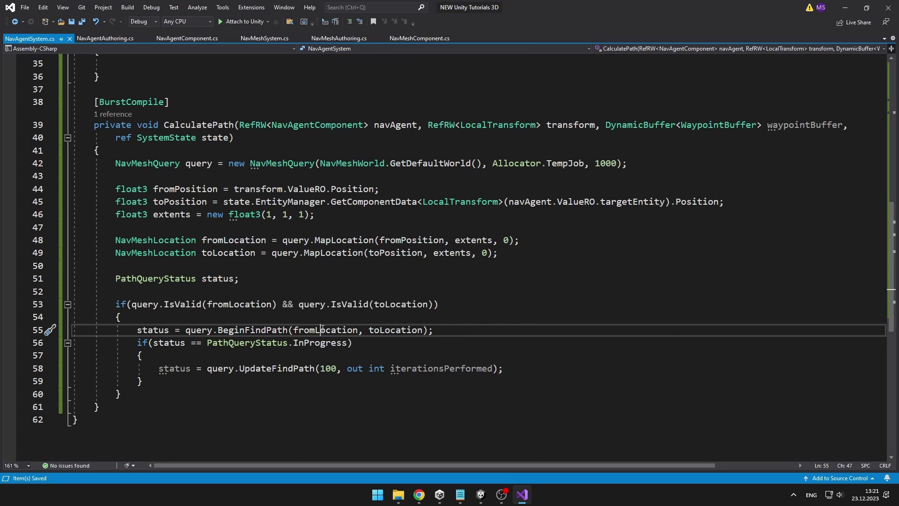
pyautogui.click(409, 330)
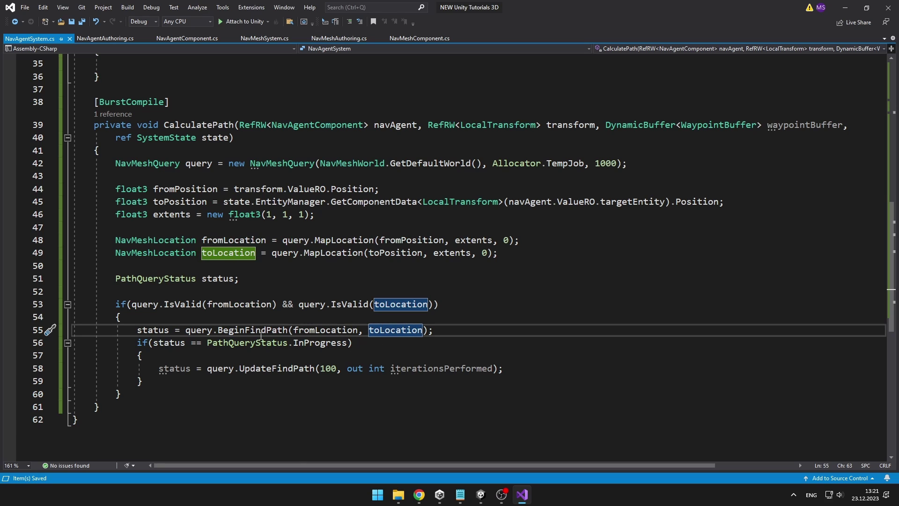
pyautogui.click(321, 343)
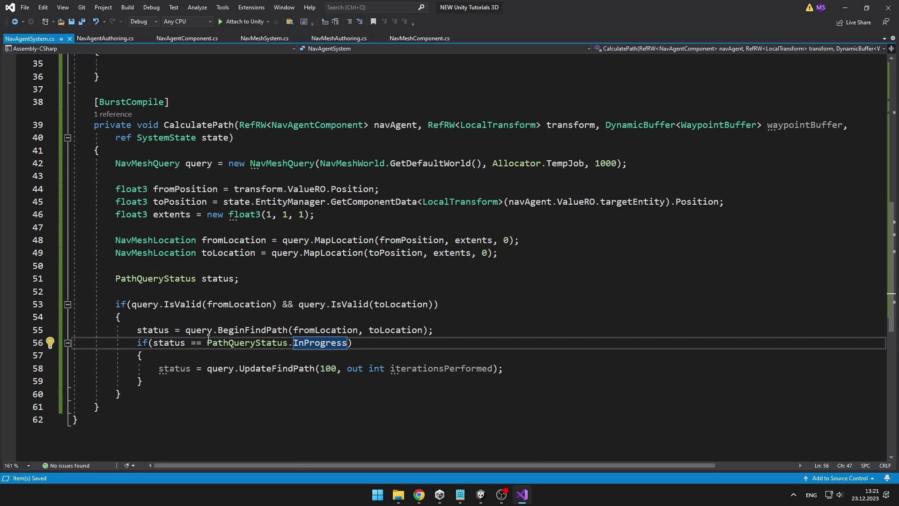
pyautogui.click(290, 370)
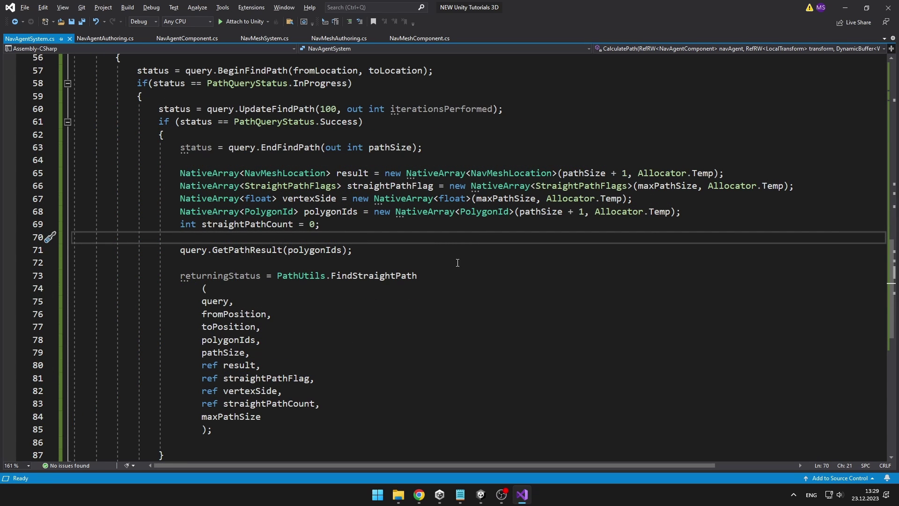
# On Success, end the search with EndFindPath and allocate the NativeArray path buffers
pyautogui.moveTo(423, 147); pyautogui.dragTo(180, 148)
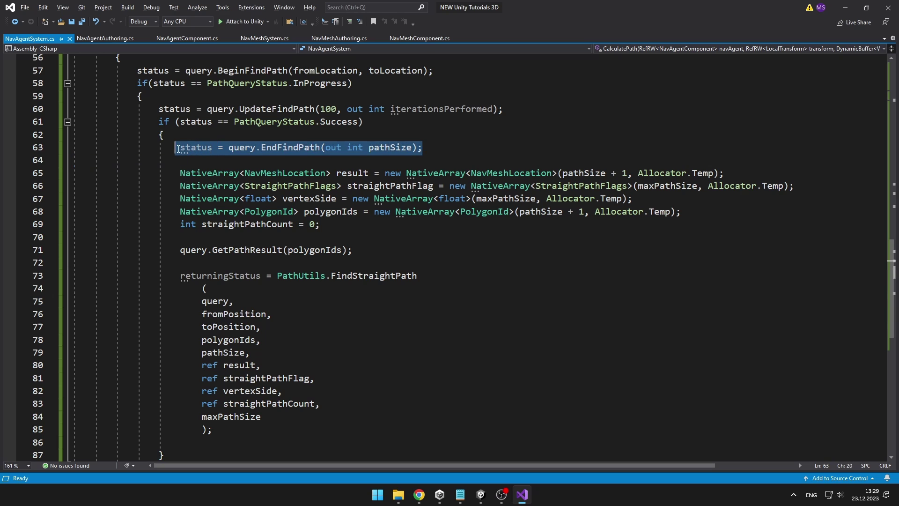
pyautogui.click(330, 227)
pyautogui.hotkey('shift', 'Home')
pyautogui.hotkey('shift', 'Home')
pyautogui.hotkey('shift', 'Up')
pyautogui.hotkey('shift', 'Up')
pyautogui.hotkey('shift', 'Up')
pyautogui.hotkey('shift', 'Up')
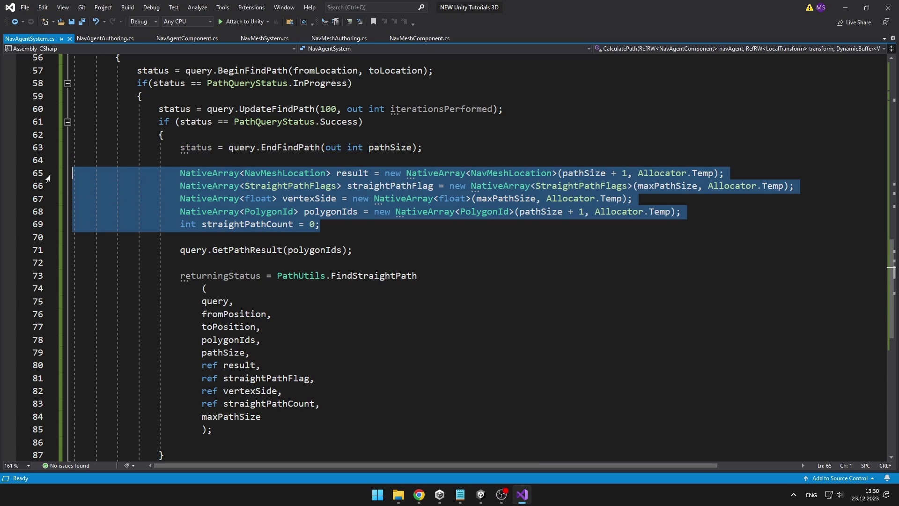
pyautogui.click(344, 223)
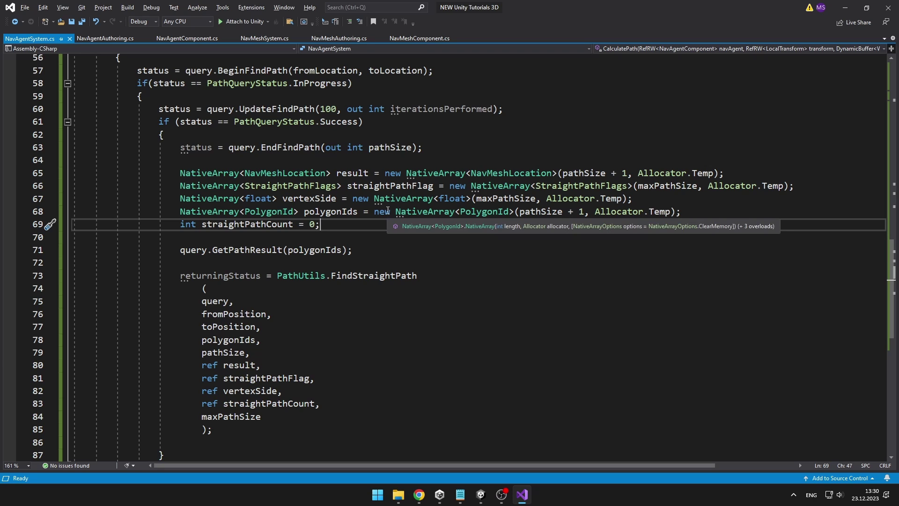
pyautogui.click(390, 275)
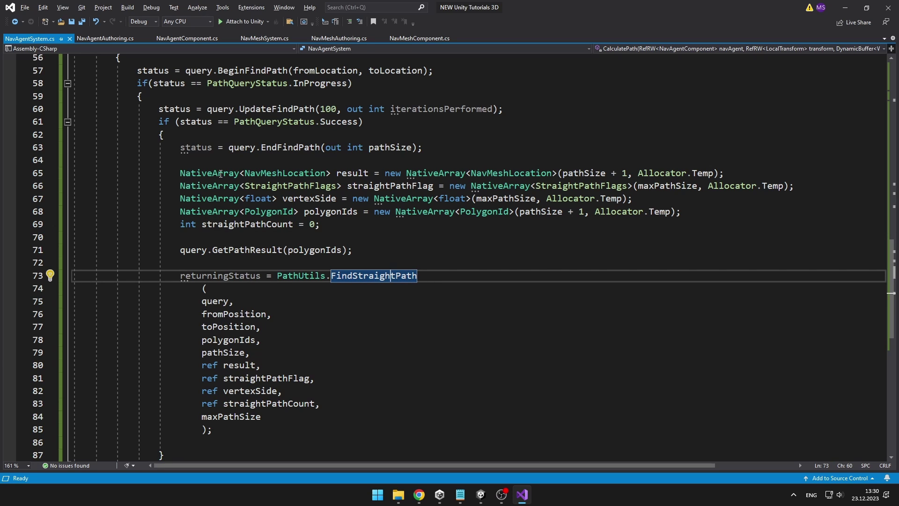
pyautogui.click(181, 174)
pyautogui.hotkey('shift', 'Up')
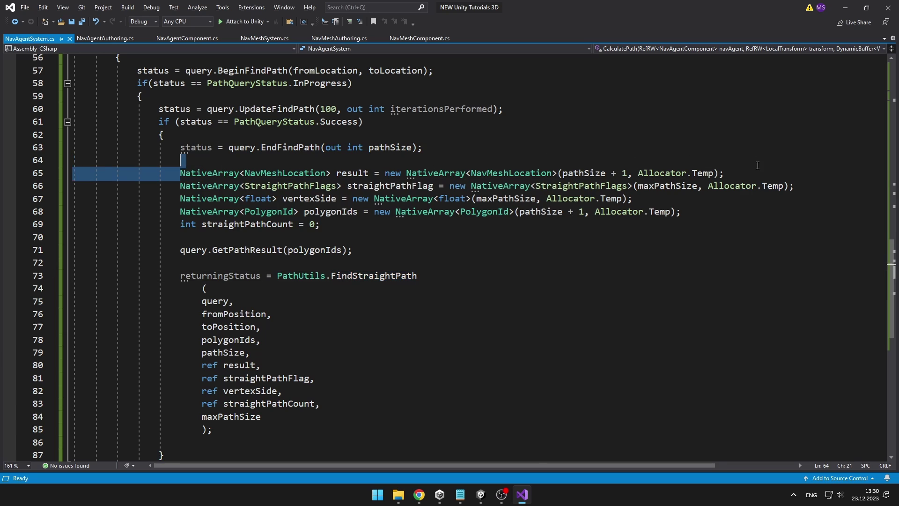
pyautogui.moveTo(758, 165); pyautogui.dragTo(761, 173)
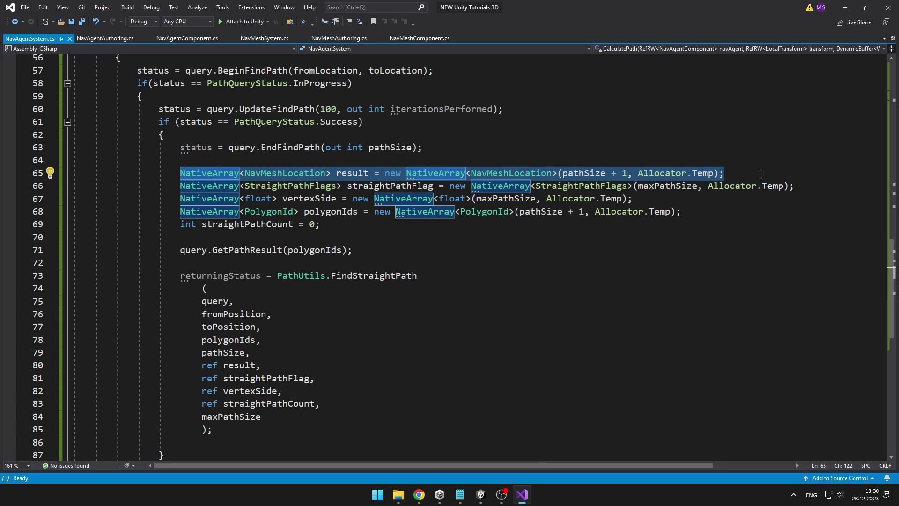
# Fill polygonIds with GetPathResult and store PathUtils.FindStraightPath's result in returningStatus
pyautogui.click(191, 249)
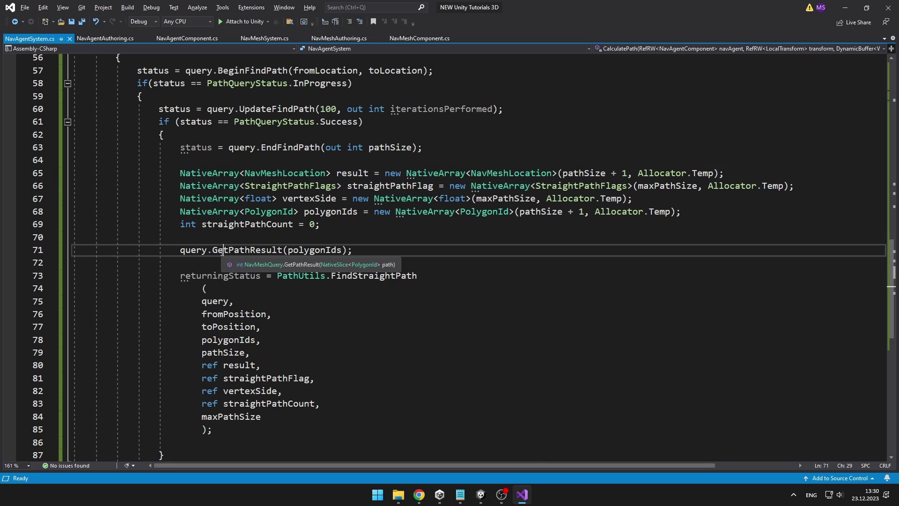
pyautogui.doubleClick(314, 249)
pyautogui.click(356, 252)
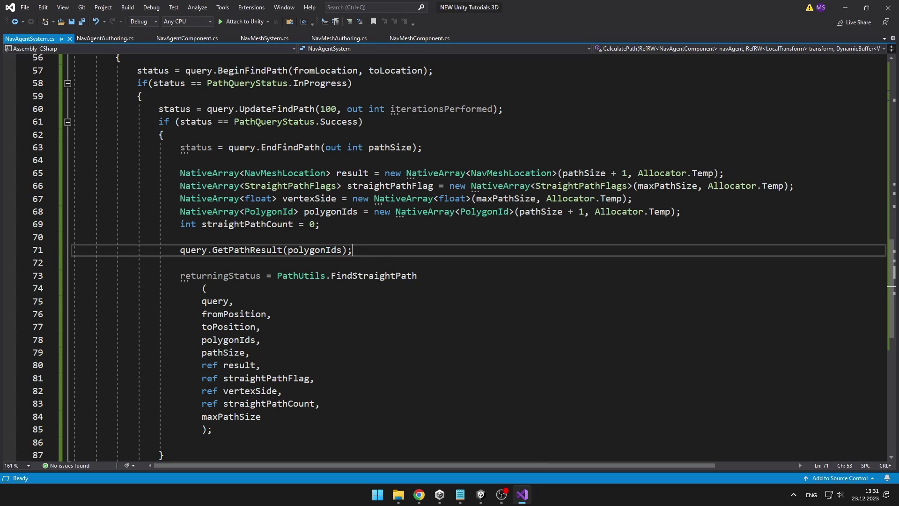
pyautogui.moveTo(417, 275); pyautogui.dragTo(330, 277)
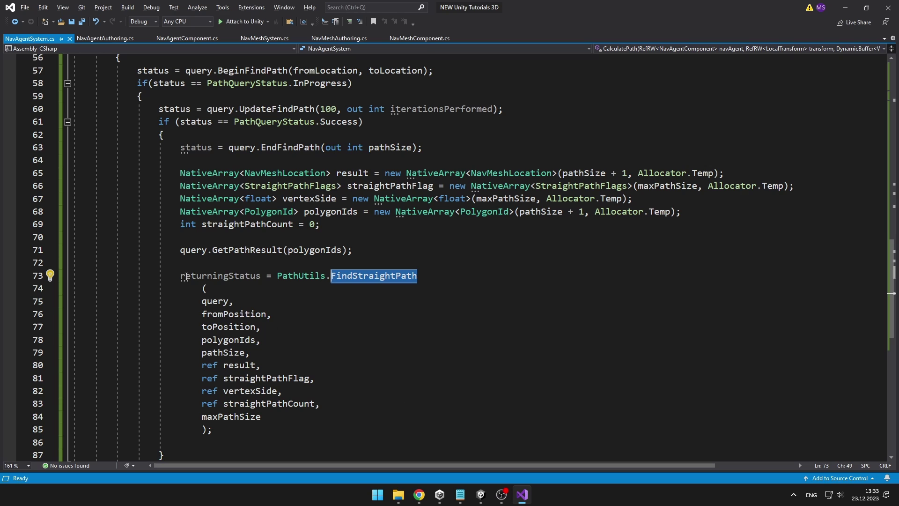
pyautogui.moveTo(181, 275); pyautogui.dragTo(259, 278)
pyautogui.scroll(-2, 279, 337)
# On Success, clear waypointBuffer and loop over the result array's NavMeshLocations
pyautogui.click(516, 324)
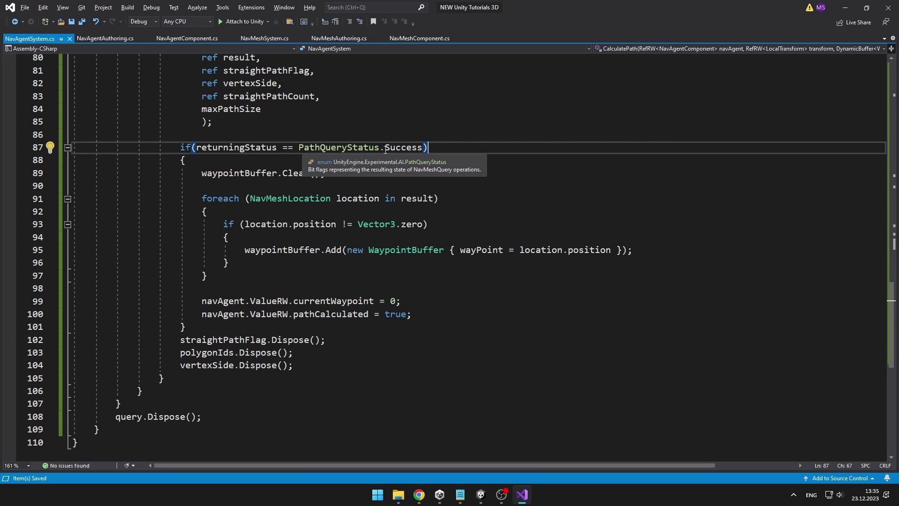
pyautogui.moveTo(325, 173); pyautogui.dragTo(202, 173)
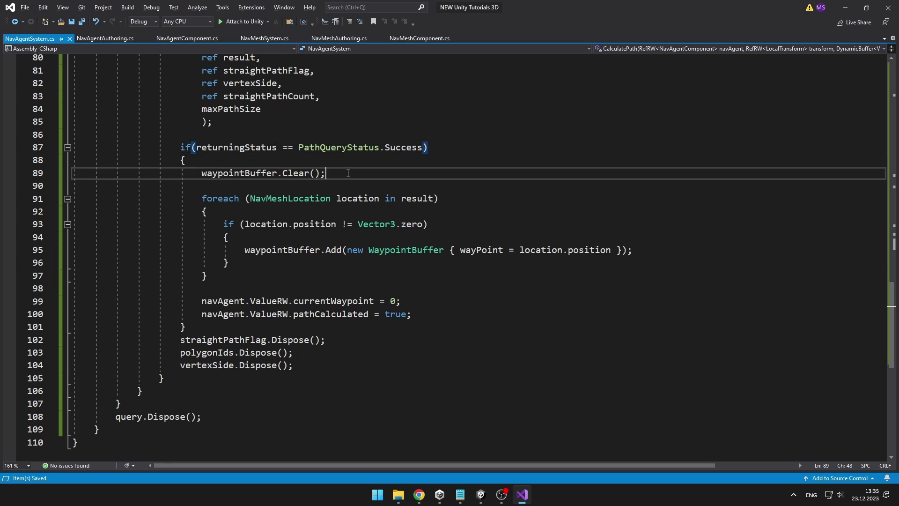
pyautogui.click(339, 168)
pyautogui.click(352, 198)
pyautogui.click(293, 198)
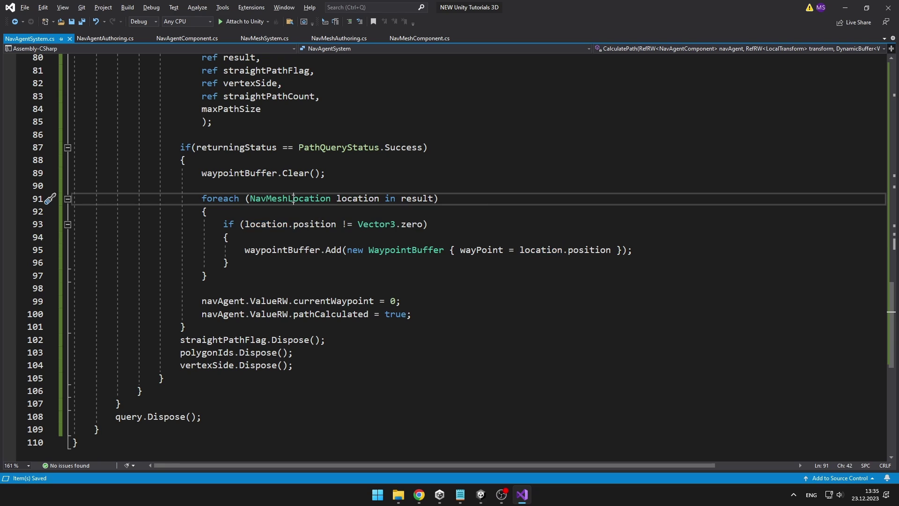
pyautogui.click(417, 198)
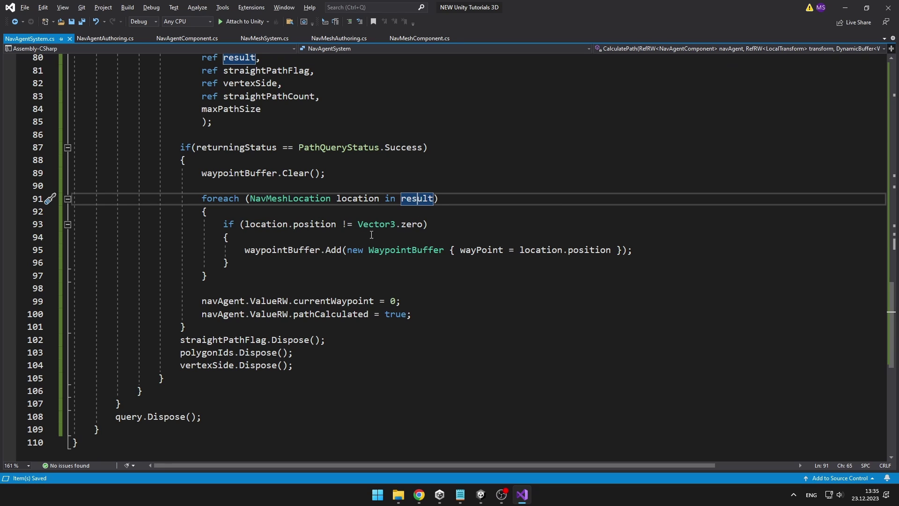
# Add each location.position that isn't Vector3.zero to waypointBuffer as a wayPoint
pyautogui.click(323, 224)
pyautogui.click(407, 224)
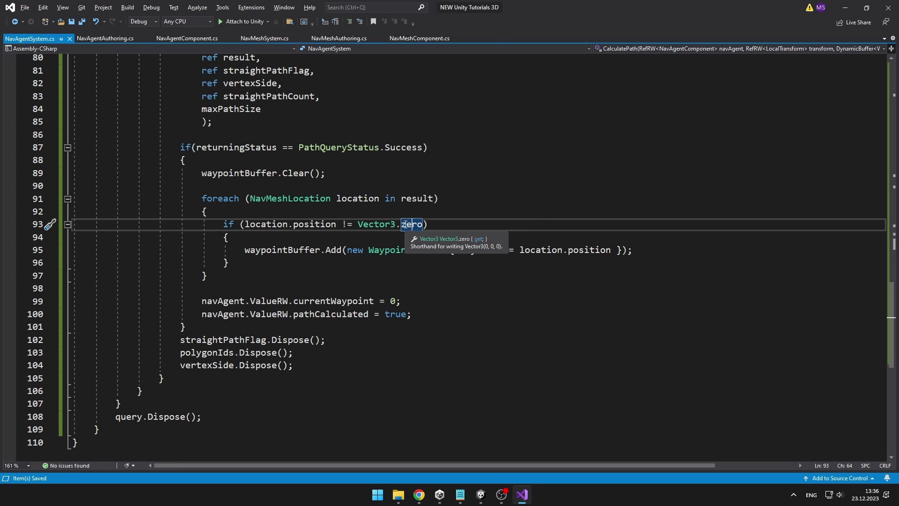
pyautogui.click(273, 250)
pyautogui.click(329, 250)
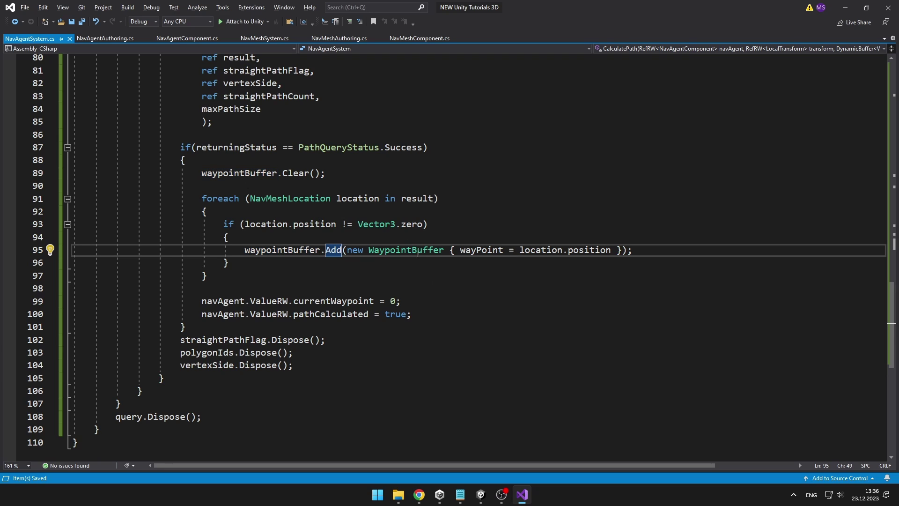
pyautogui.click(485, 250)
pyautogui.click(589, 251)
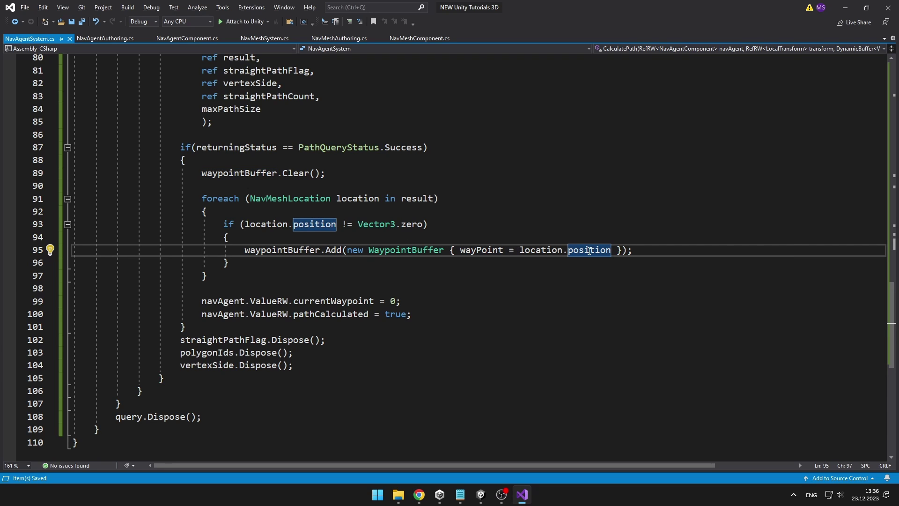
pyautogui.press('End')
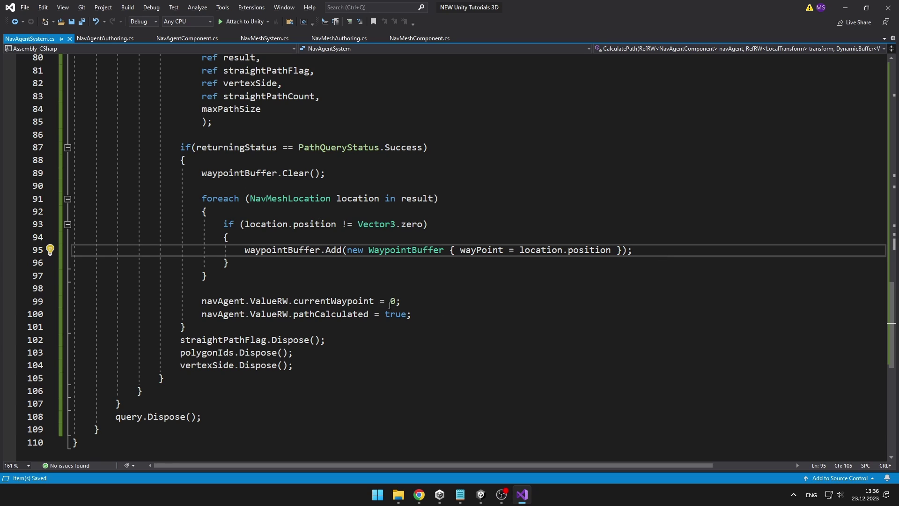
# Reset currentWaypoint to 0, set pathCalculated true, and dispose the arrays and query
pyautogui.moveTo(396, 302); pyautogui.dragTo(390, 302)
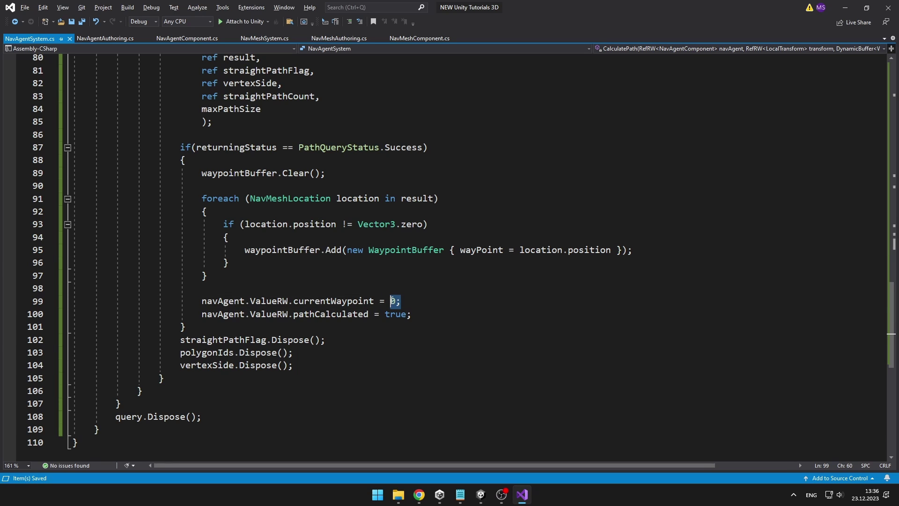
pyautogui.click(441, 317)
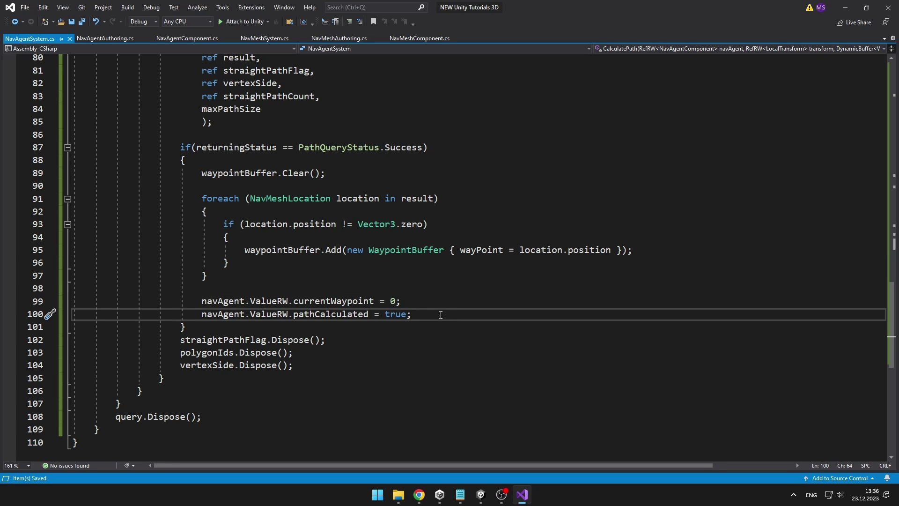
pyautogui.moveTo(312, 364); pyautogui.dragTo(70, 340)
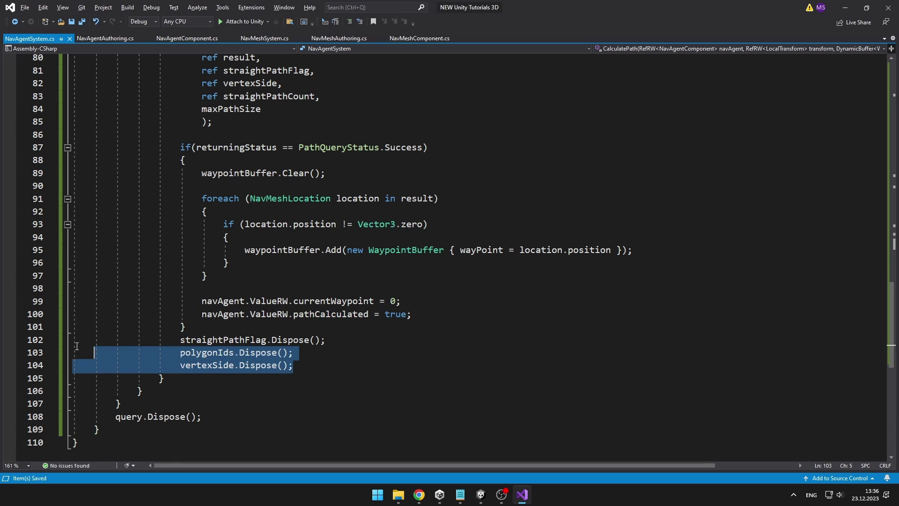
pyautogui.click(223, 417)
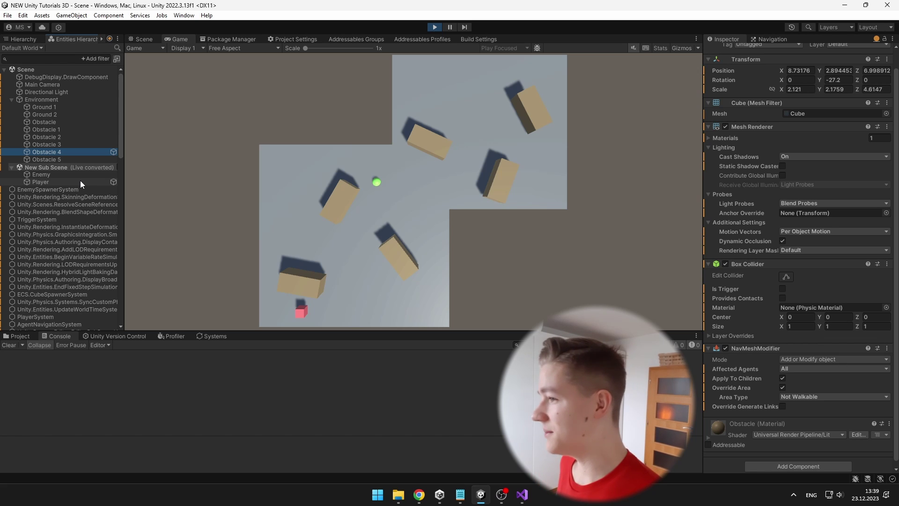
# Check the Enemy's waypoint buffer, then frame the Player in the 3D Scene view
pyautogui.click(74, 176)
pyautogui.scroll(-5, 813, 303)
pyautogui.scroll(-5, 810, 283)
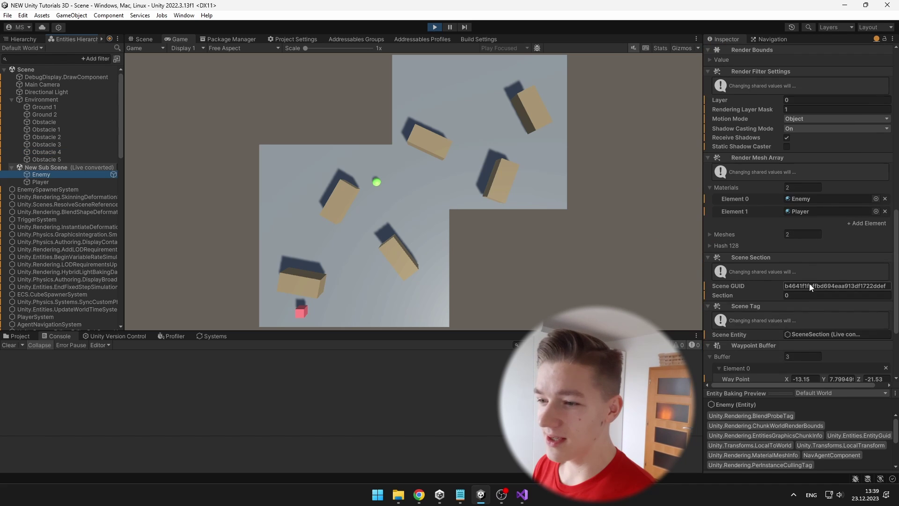
pyautogui.scroll(-5, 793, 281)
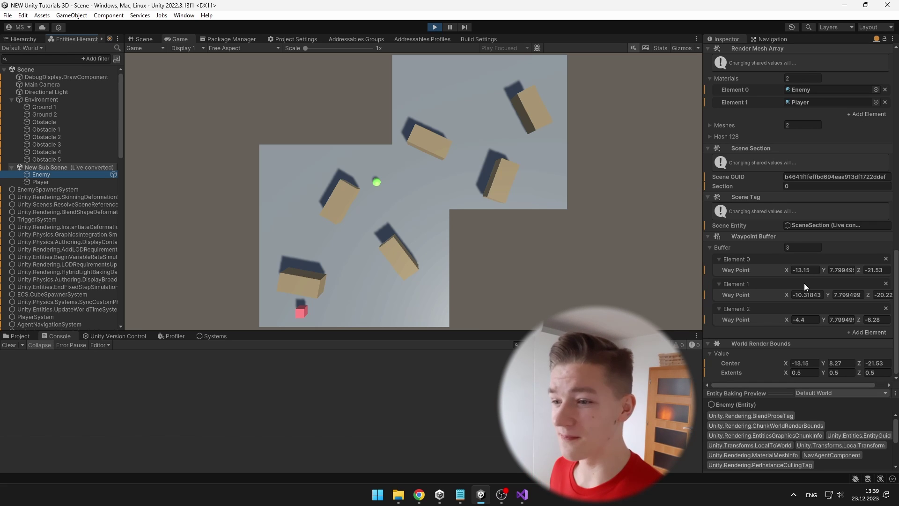
pyautogui.click(144, 39)
pyautogui.doubleClick(60, 182)
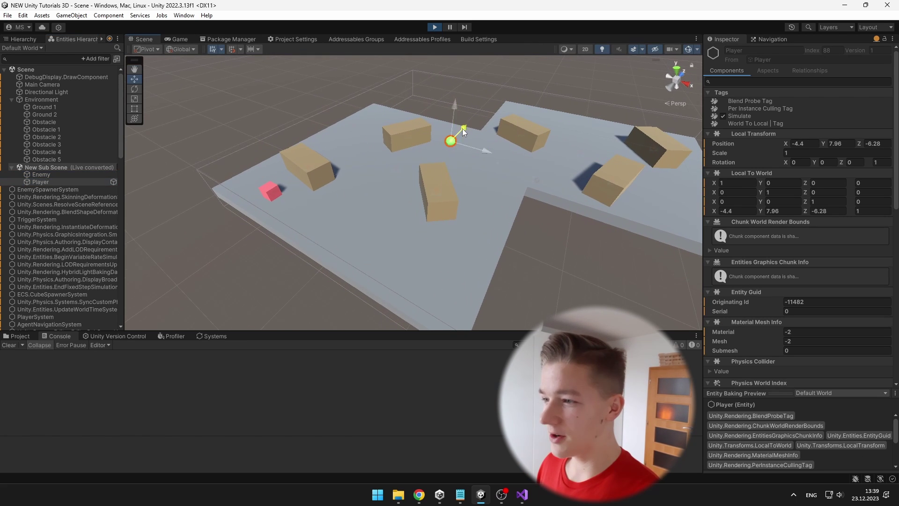
pyautogui.moveTo(470, 268)
pyautogui.mouseDown(button='right')
pyautogui.moveTo(309, 228)
pyautogui.moveTo(442, 142)
pyautogui.mouseUp(button='right')
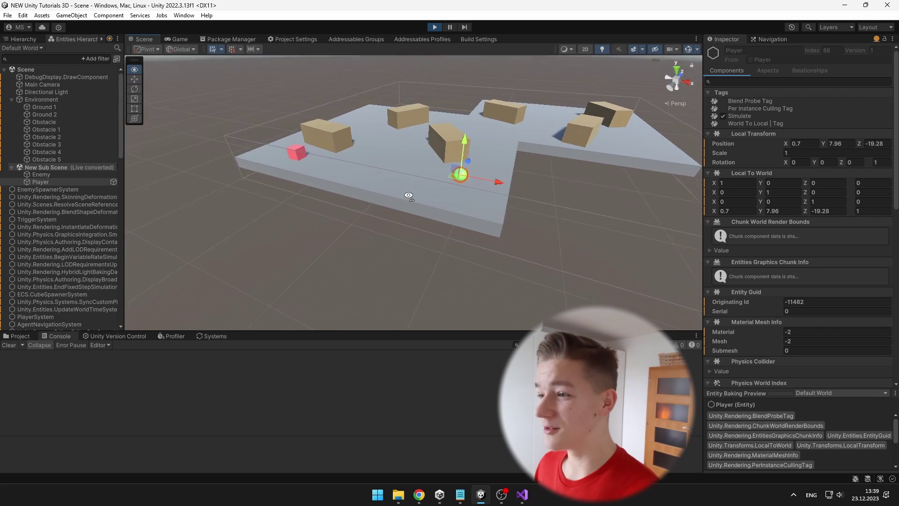
pyautogui.moveTo(442, 143); pyautogui.dragTo(389, 156, button='right')
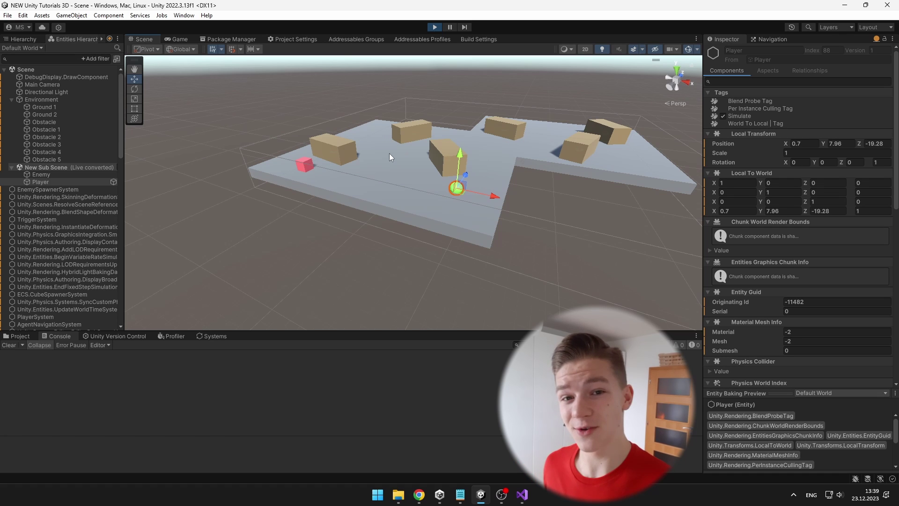
# Drag the Player to X 15.83 and check the Enemy's last waypoint, Element 8
pyautogui.click(55, 174)
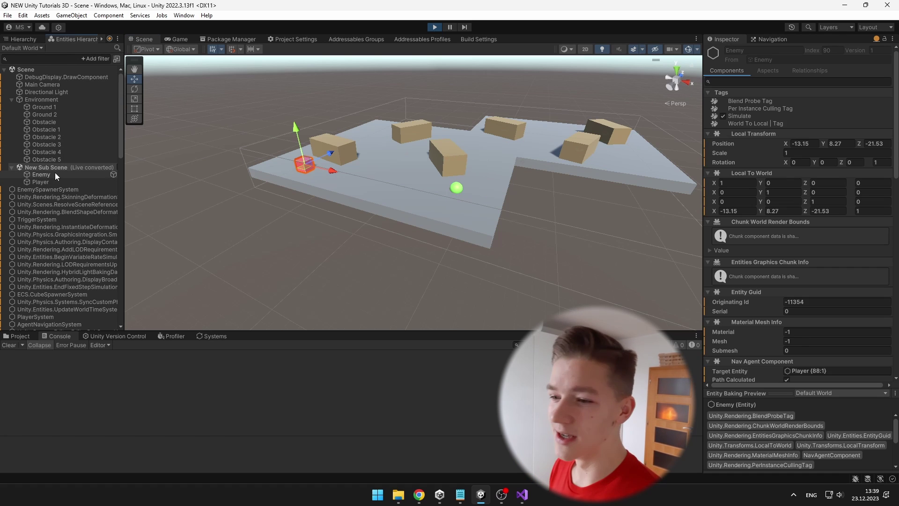
pyautogui.scroll(-5, 836, 219)
pyautogui.scroll(-4, 836, 220)
pyautogui.scroll(-3, 835, 211)
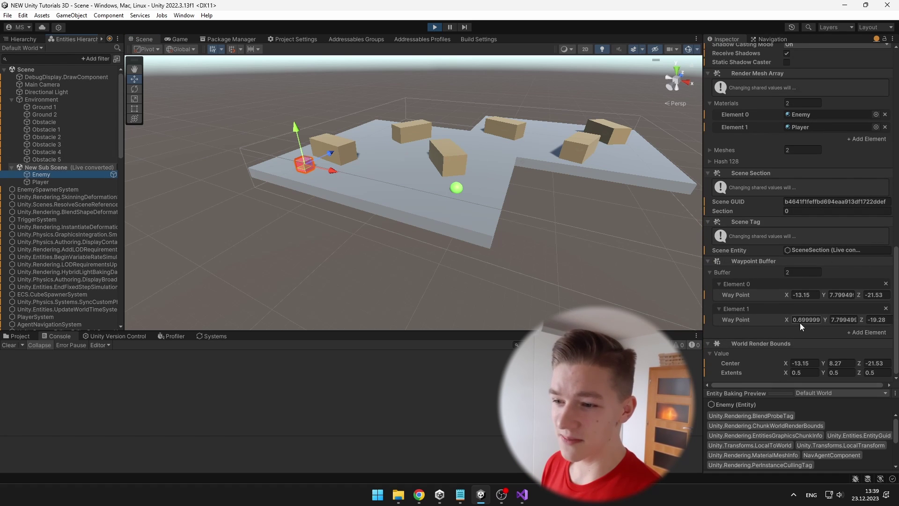
pyautogui.moveTo(654, 258)
pyautogui.keyDown('alt'); pyautogui.mouseDown()
pyautogui.moveTo(509, 187)
pyautogui.moveTo(358, 181)
pyautogui.mouseUp(); pyautogui.keyUp('alt')
pyautogui.click(349, 177)
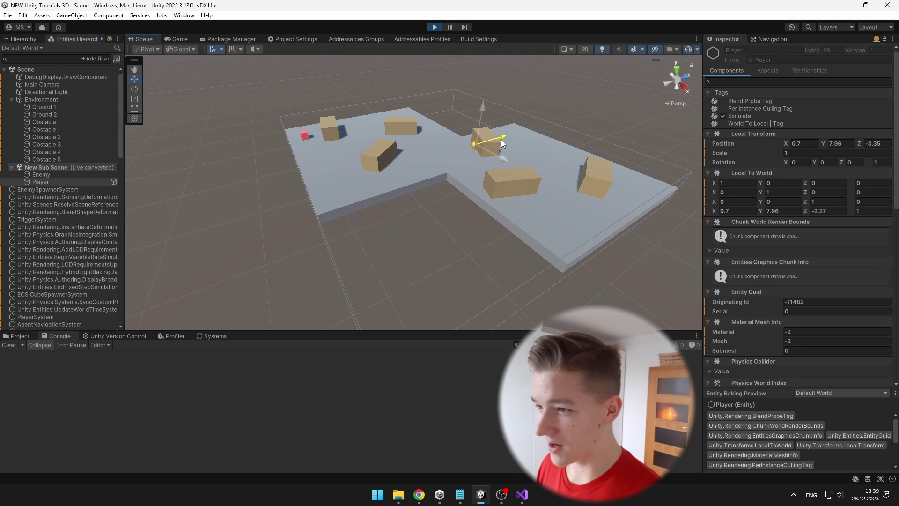
pyautogui.moveTo(530, 153); pyautogui.dragTo(631, 210)
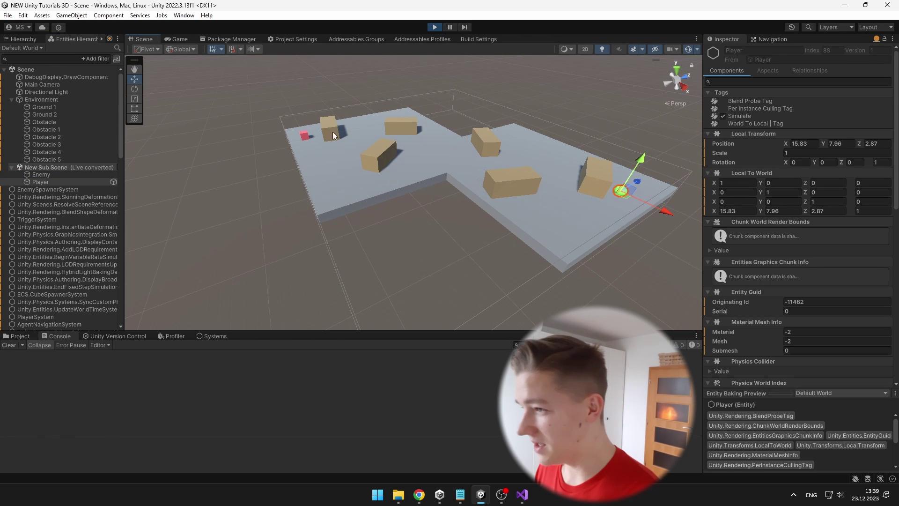
pyautogui.click(40, 175)
pyautogui.scroll(-5, 762, 329)
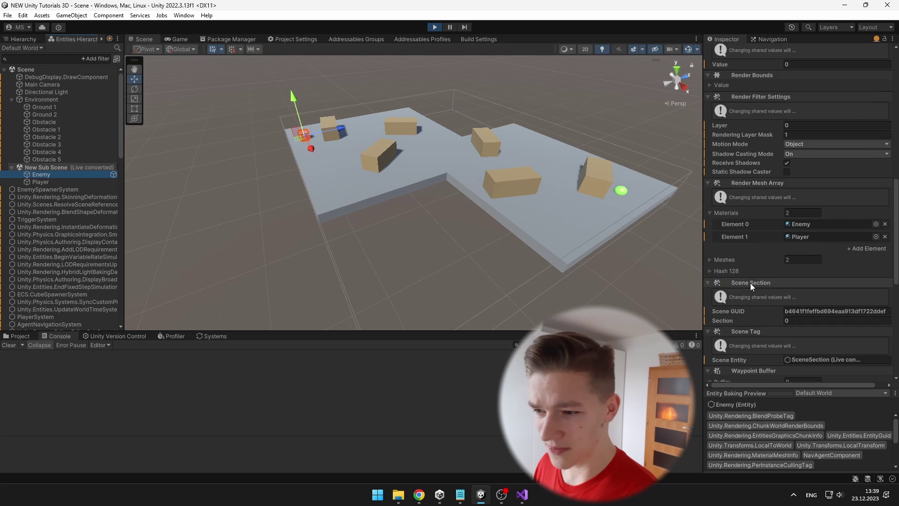
pyautogui.scroll(-5, 751, 283)
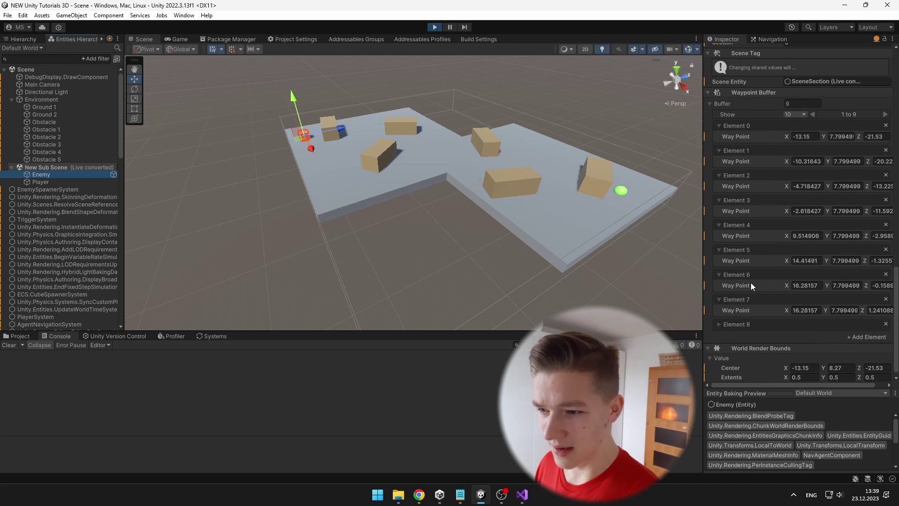
pyautogui.click(760, 326)
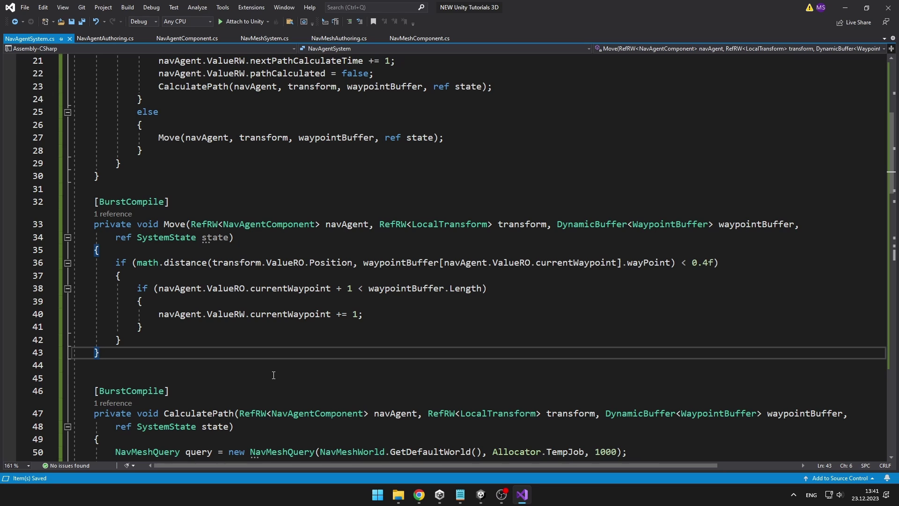
# After Move's distance check, add direction, atan2 angle, slerp rotation and moveSpeed position updates
pyautogui.click(348, 226)
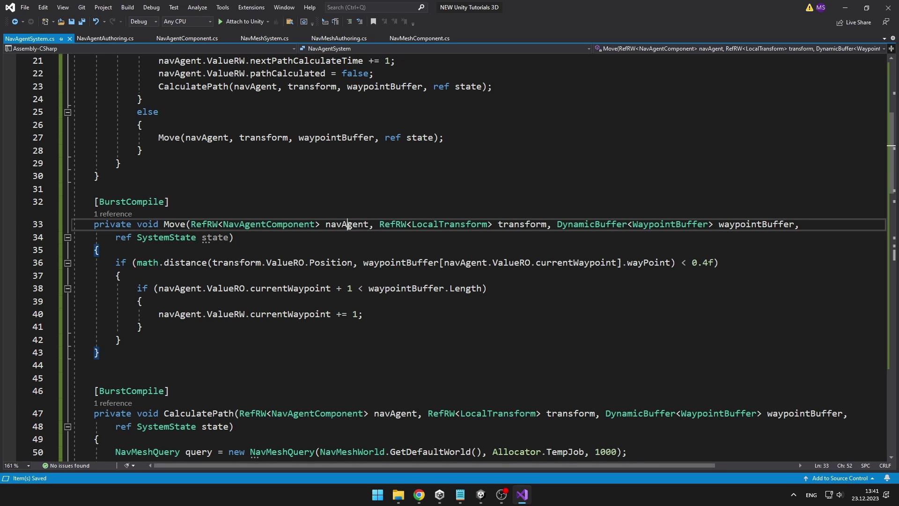
pyautogui.click(526, 226)
pyautogui.click(761, 225)
pyautogui.click(202, 238)
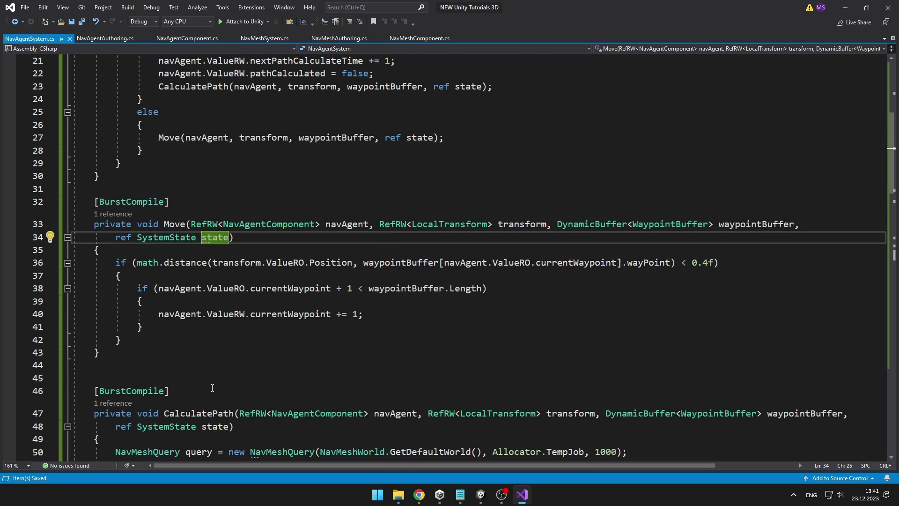
pyautogui.scroll(-2, 212, 387)
pyautogui.scroll(3, 216, 335)
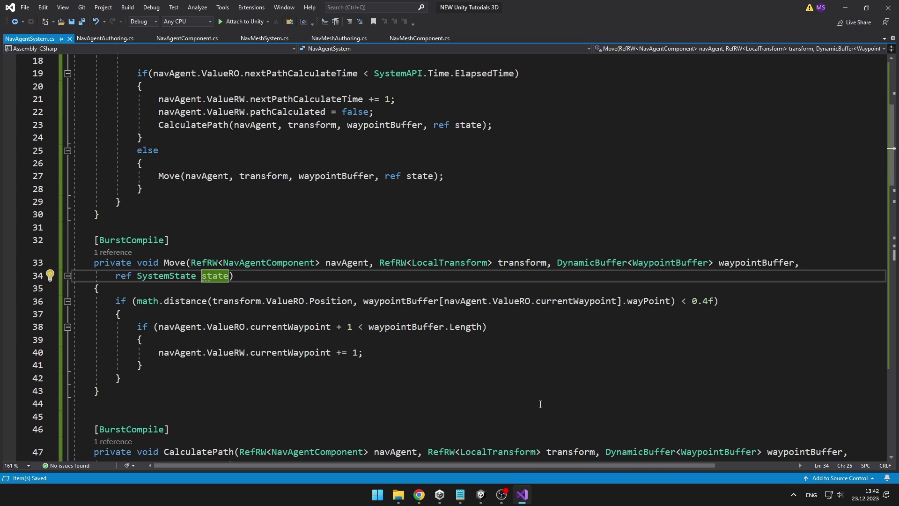
pyautogui.click(295, 301)
pyautogui.click(389, 301)
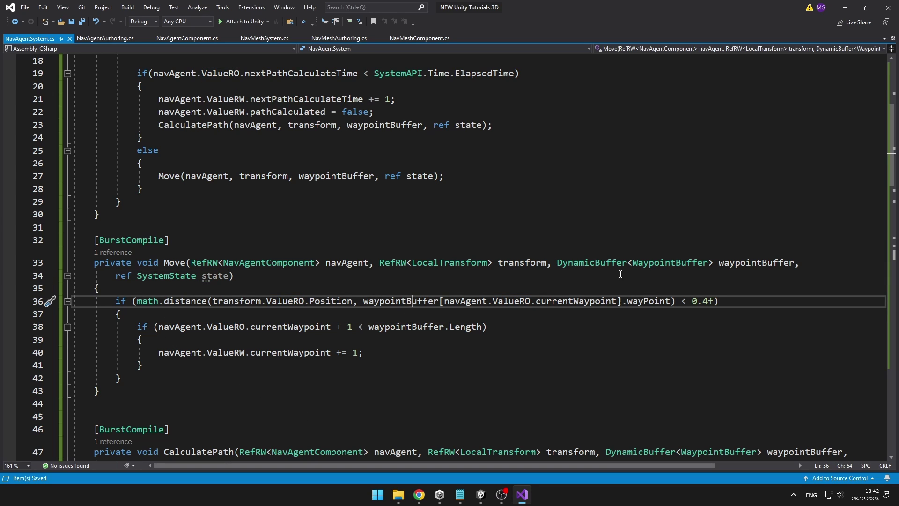
pyautogui.press('End')
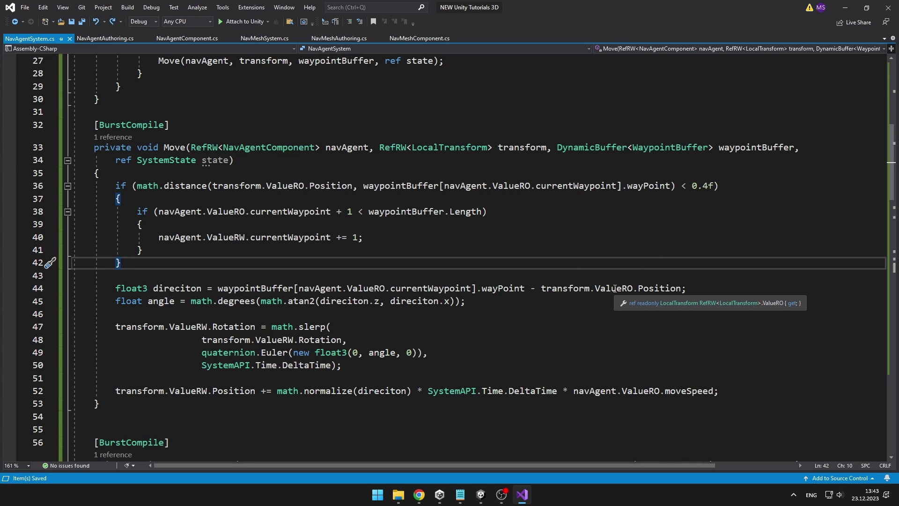
pyautogui.moveTo(432, 288)
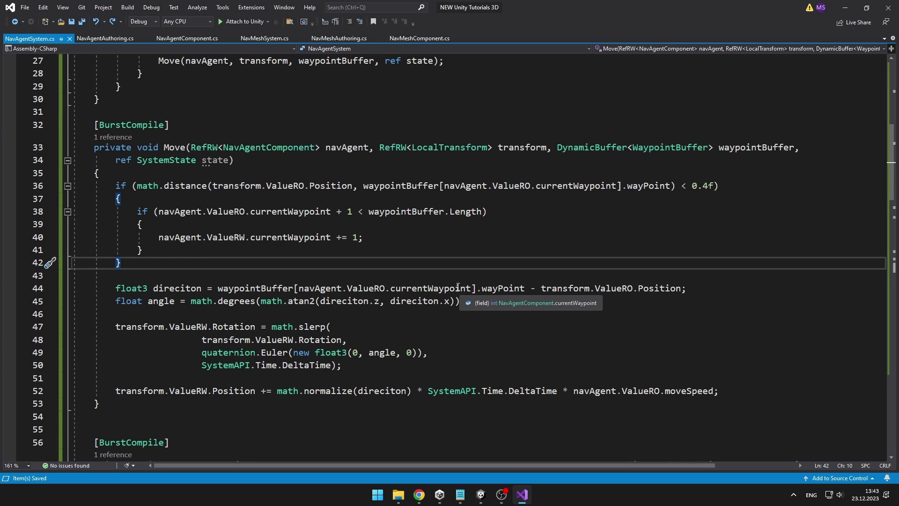
pyautogui.moveTo(718, 391); pyautogui.dragTo(131, 391)
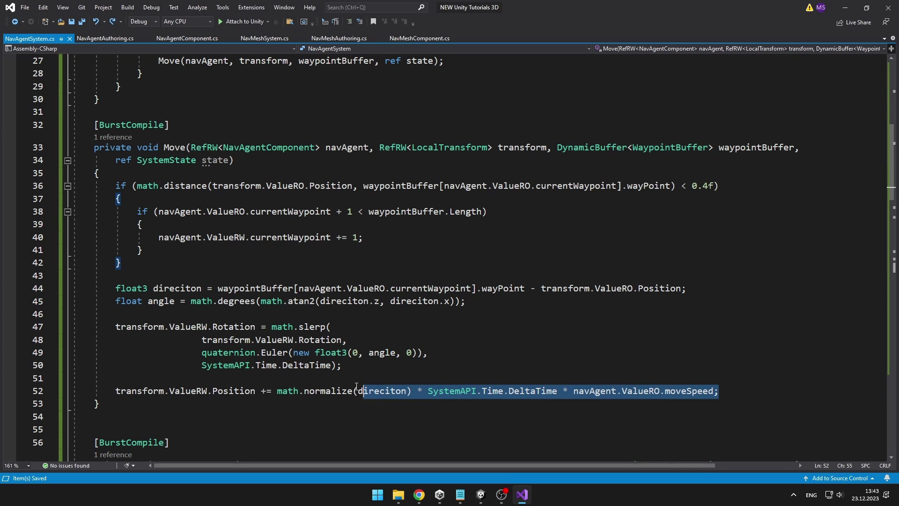
pyautogui.click(391, 390)
pyautogui.moveTo(532, 390)
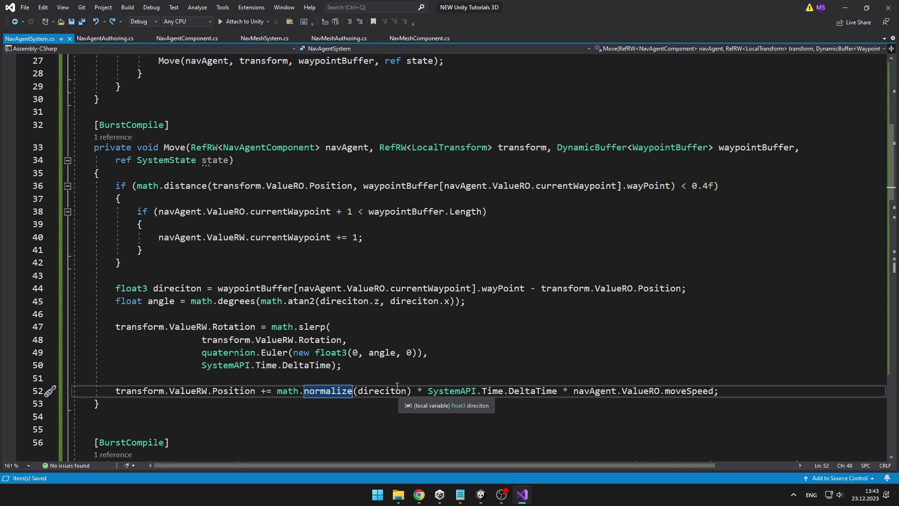
pyautogui.click(533, 391)
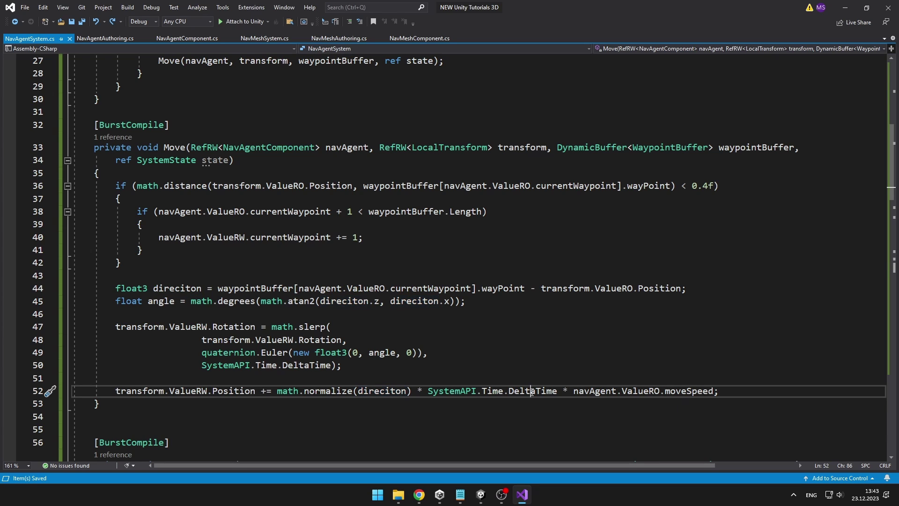
pyautogui.click(668, 391)
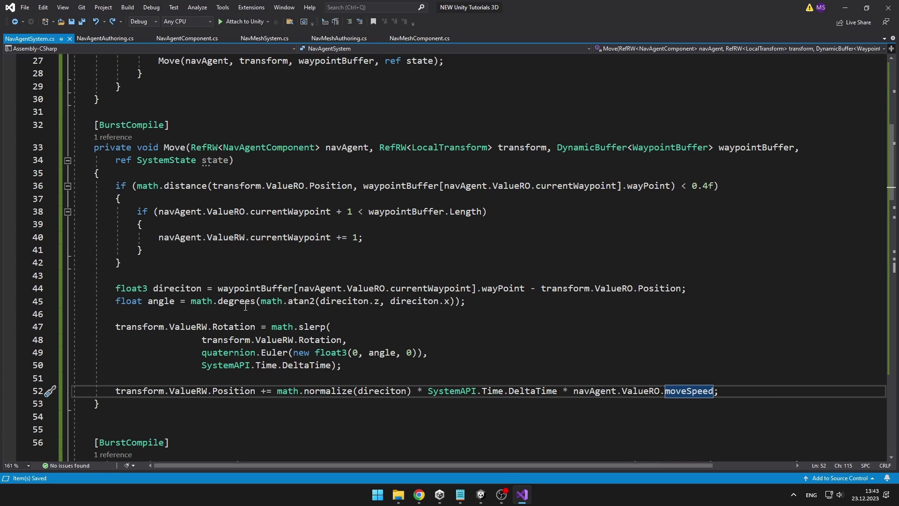
pyautogui.moveTo(191, 300); pyautogui.dragTo(455, 301)
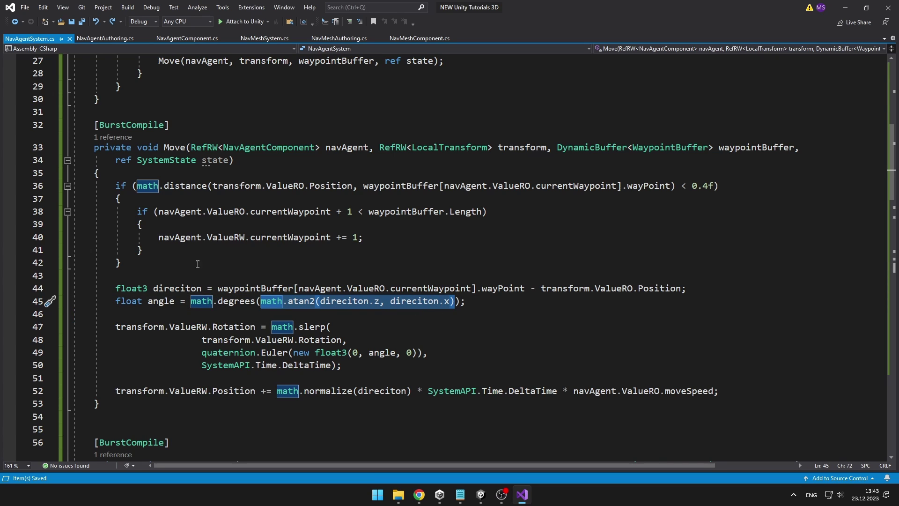
pyautogui.click(218, 301)
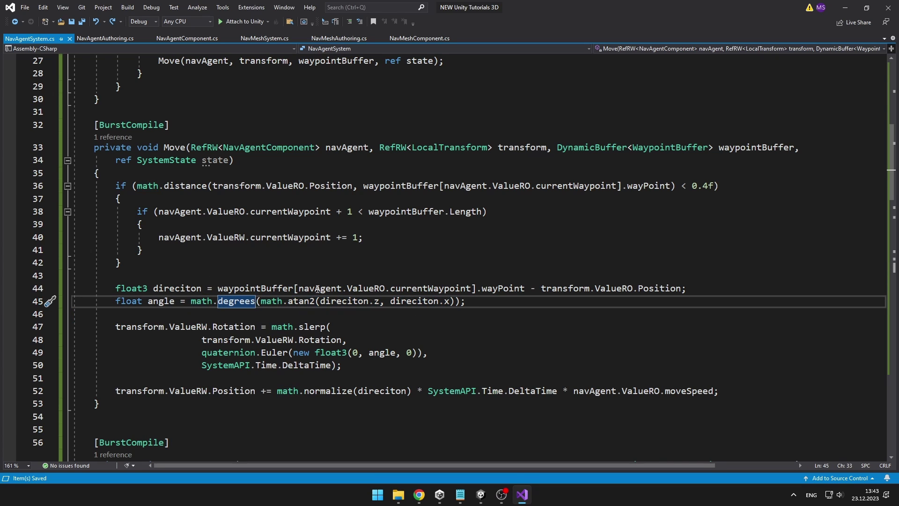
pyautogui.click(352, 301)
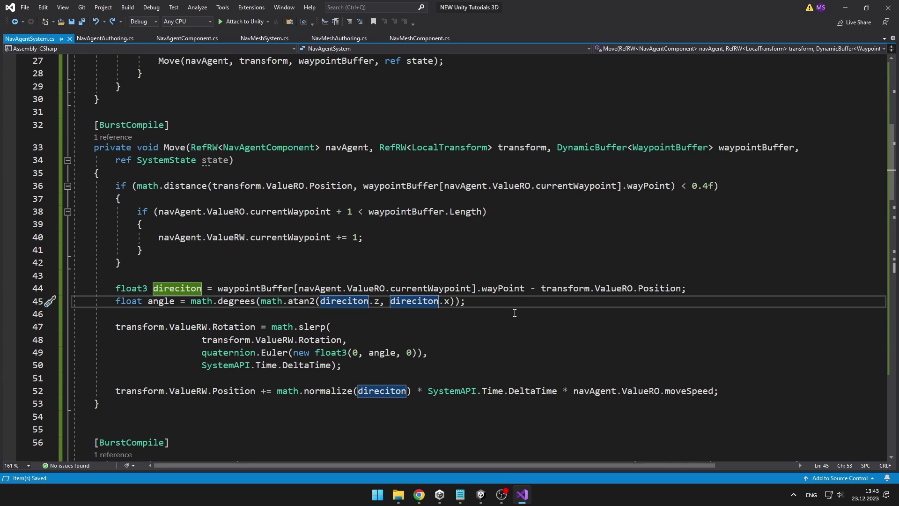
pyautogui.click(191, 329)
pyautogui.click(309, 328)
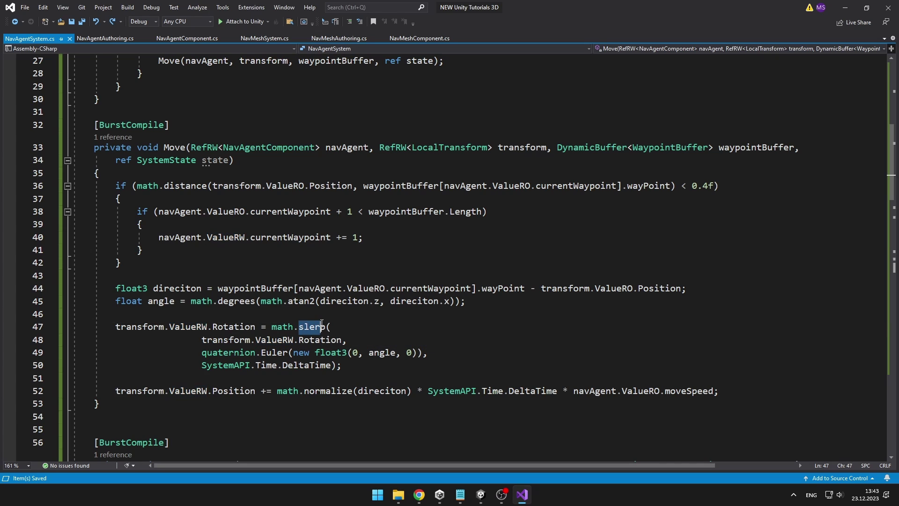
pyautogui.click(322, 326)
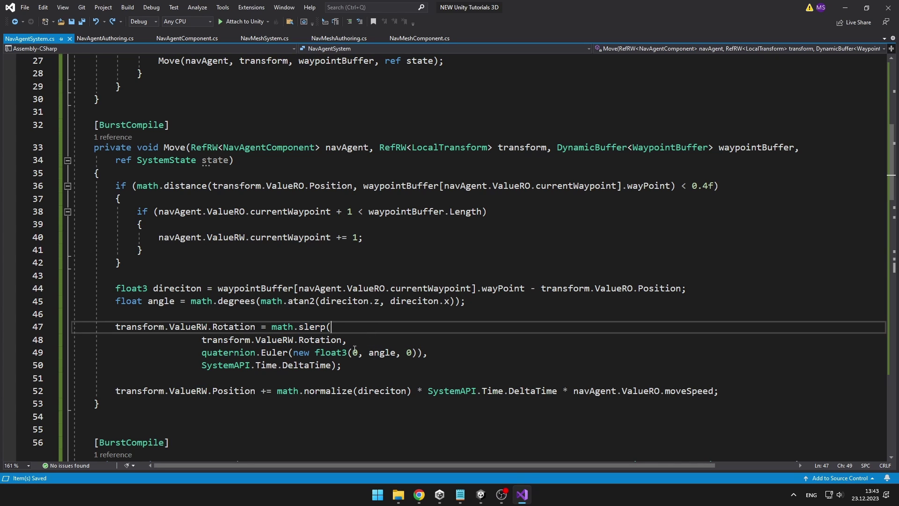
pyautogui.click(312, 340)
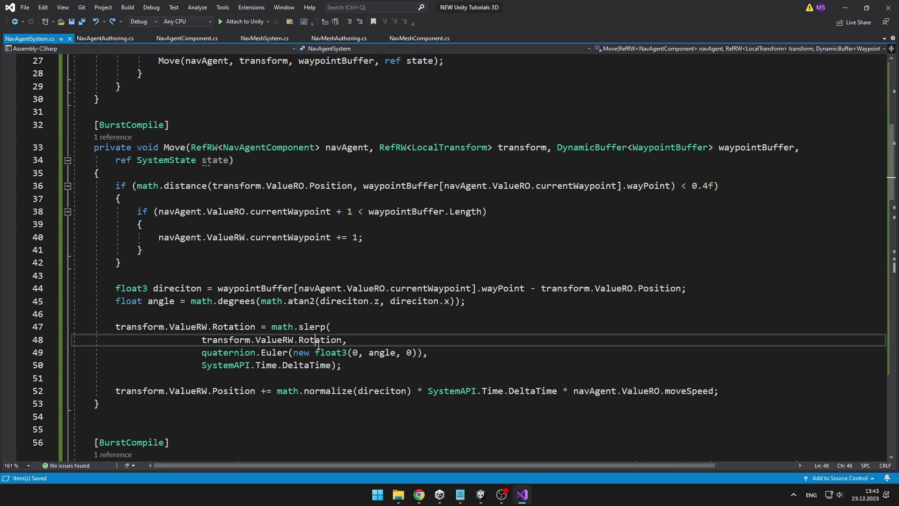
pyautogui.click(453, 343)
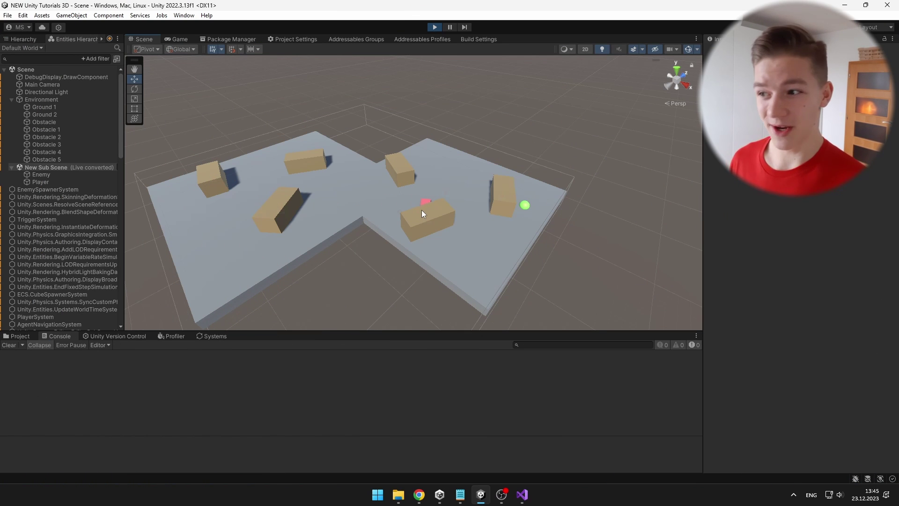
# Select the Player during Play, watch the enemy cubes chase it, then restore the editor layout
pyautogui.click(525, 205)
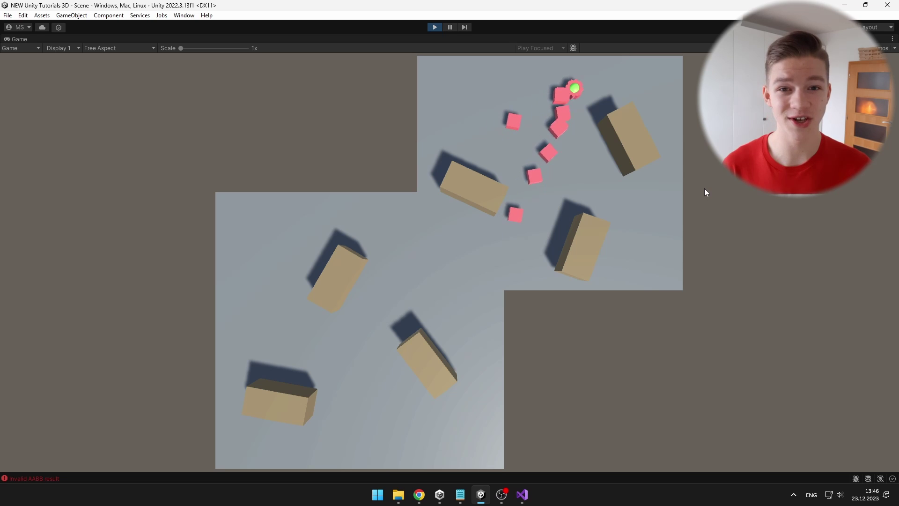
pyautogui.hotkey('shift', 'space')
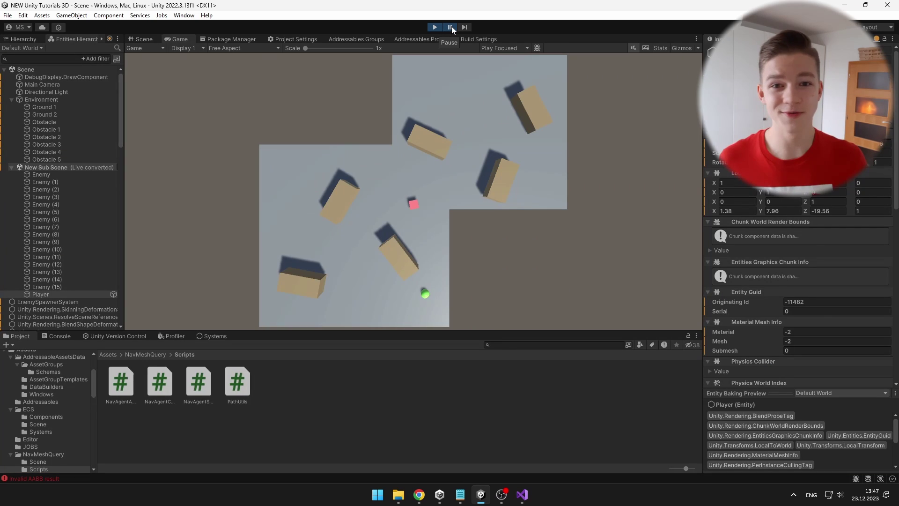